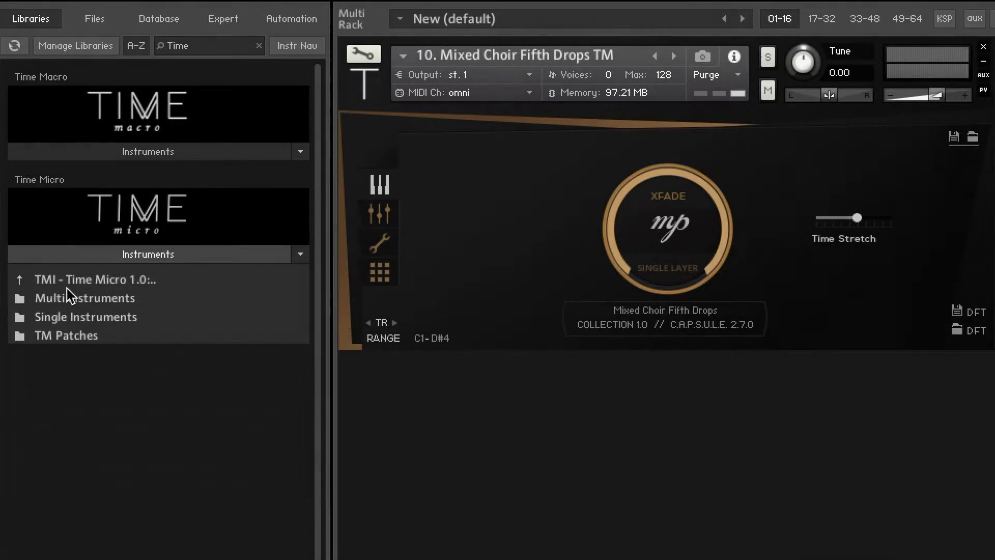
Browse Time Micro's Multi Instruments folder, plus the Time Orchestra, Altered Time and String Ensemble folders under Single Instruments.
{"action": "left_click", "coordinate": [93, 301]}
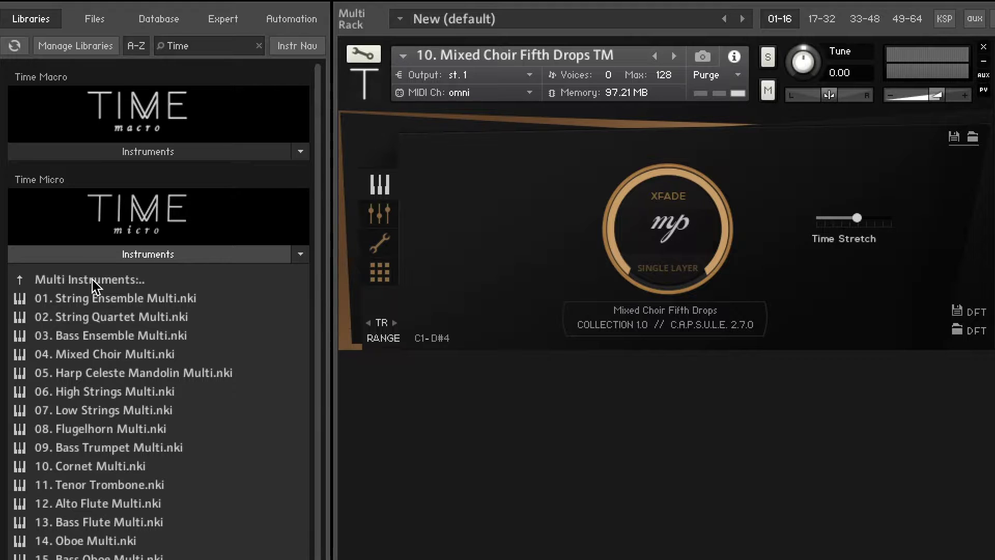
{"action": "left_click", "coordinate": [93, 279]}
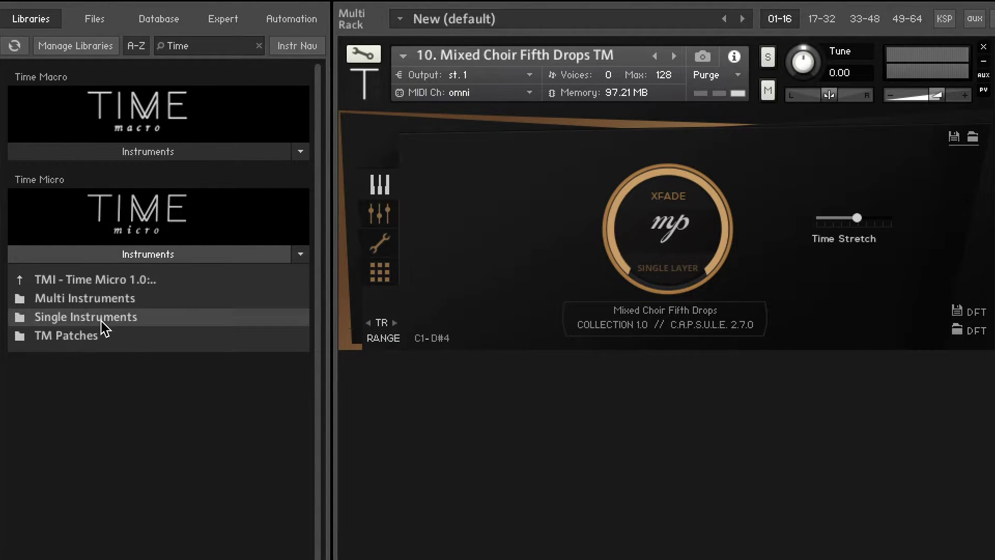
{"action": "left_click", "coordinate": [102, 321]}
{"action": "left_click", "coordinate": [95, 295]}
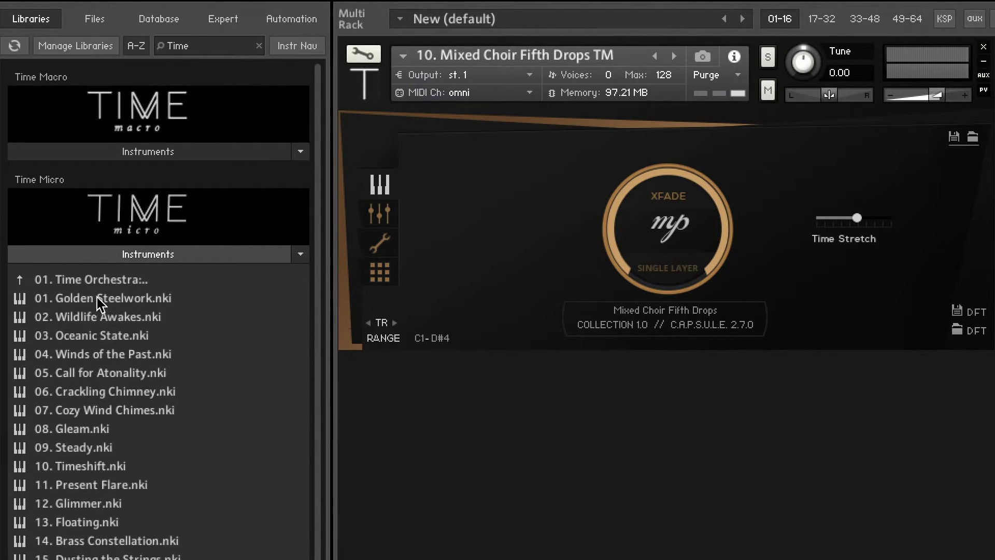
{"action": "left_click", "coordinate": [98, 282]}
{"action": "left_click", "coordinate": [96, 317]}
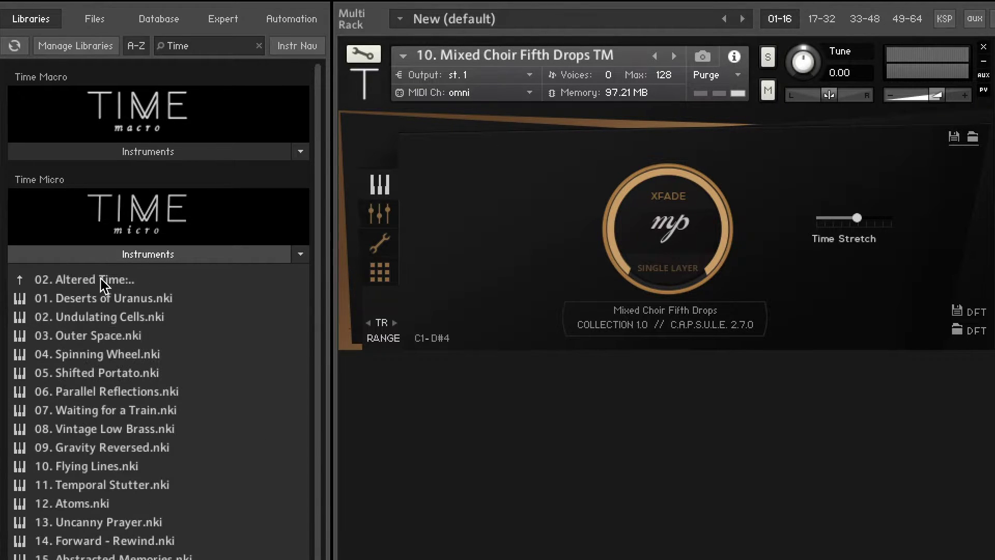
{"action": "left_click", "coordinate": [101, 280]}
{"action": "left_click", "coordinate": [105, 336]}
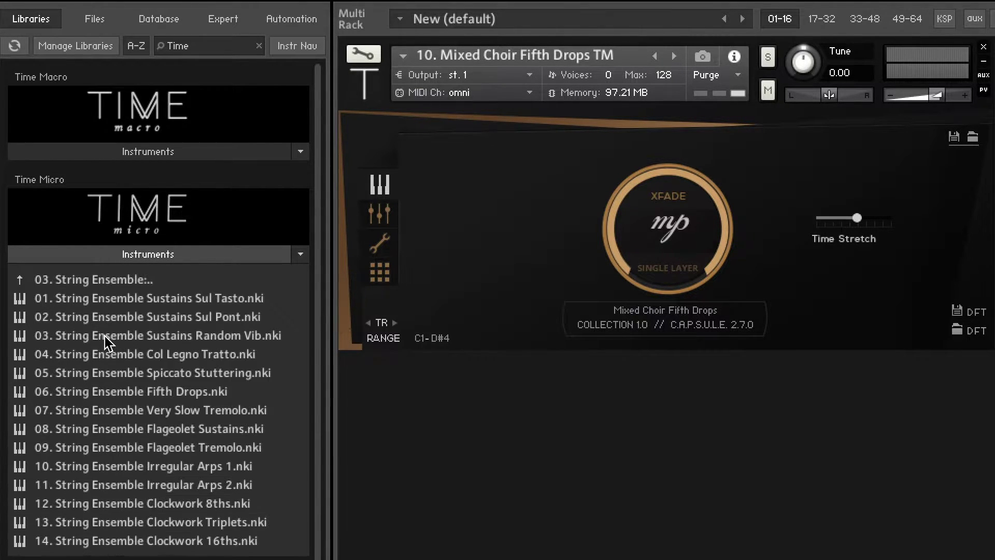
{"action": "left_click", "coordinate": [105, 284]}
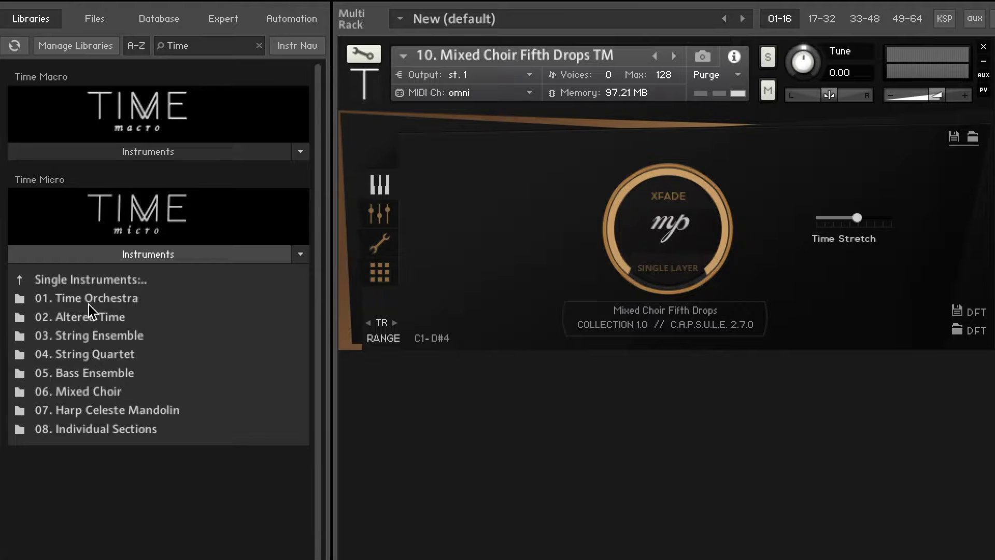
Browse the patch folders inside Time Micro's TM Patches, including Altered Time, Time Orchestra and String Ensemble.
{"action": "left_click", "coordinate": [91, 283]}
{"action": "left_click", "coordinate": [88, 337]}
{"action": "left_click", "coordinate": [91, 319]}
{"action": "left_click", "coordinate": [88, 284]}
{"action": "left_click", "coordinate": [90, 300]}
{"action": "left_click", "coordinate": [88, 282]}
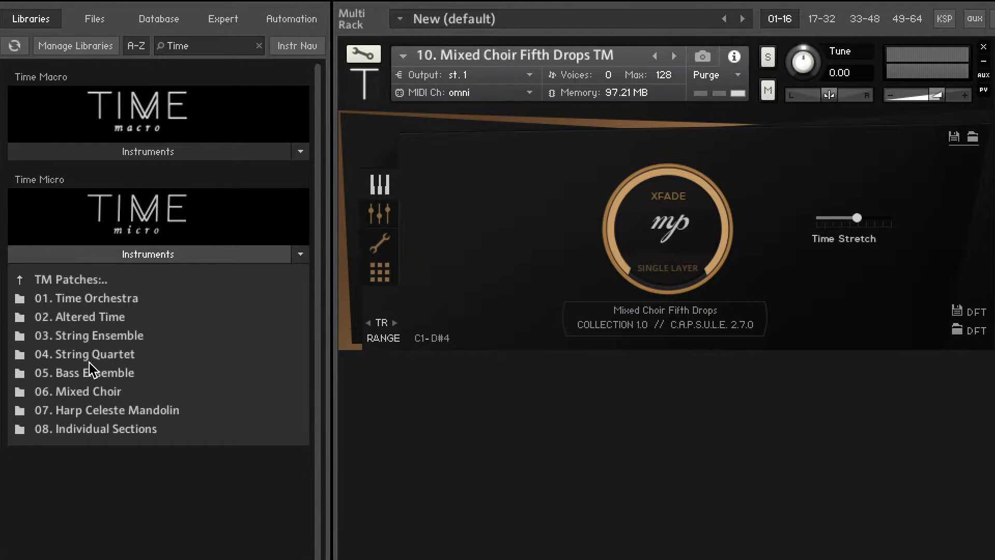
{"action": "left_click", "coordinate": [89, 367]}
{"action": "left_click", "coordinate": [92, 282]}
{"action": "left_click", "coordinate": [89, 335]}
{"action": "double_click", "coordinate": [129, 354]}
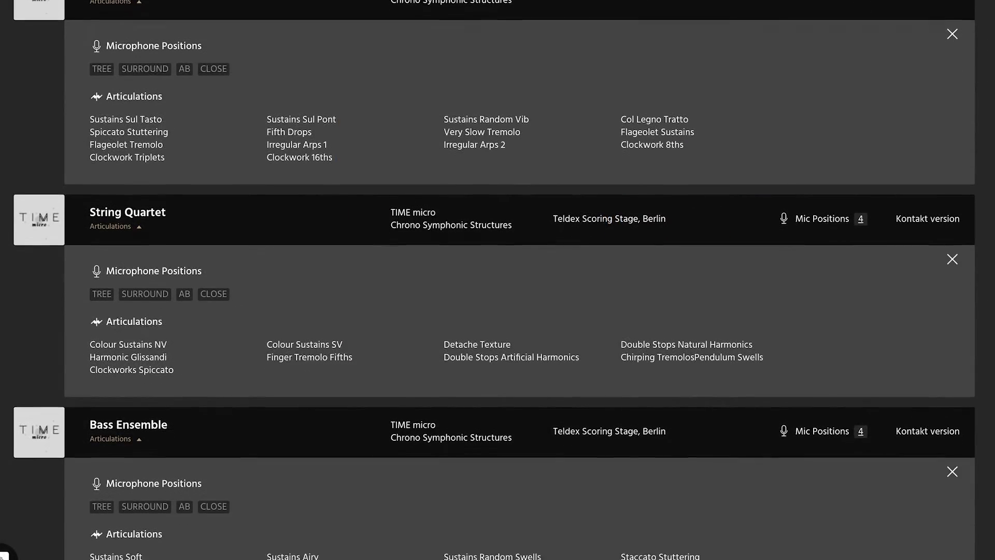
Review the microphone positions and articulations listed for the TIME micro instruments, from String Quartet through to the choirs.
{"action": "scroll", "coordinate": [493, 280], "scroll_direction": "down", "scroll_amount": 5}
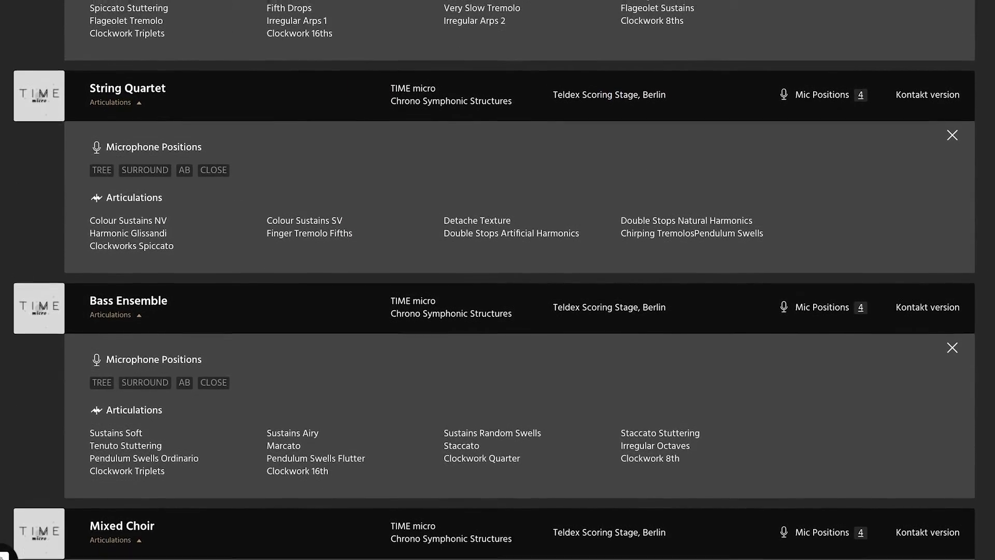
{"action": "scroll", "coordinate": [494, 280], "scroll_direction": "down", "scroll_amount": 5}
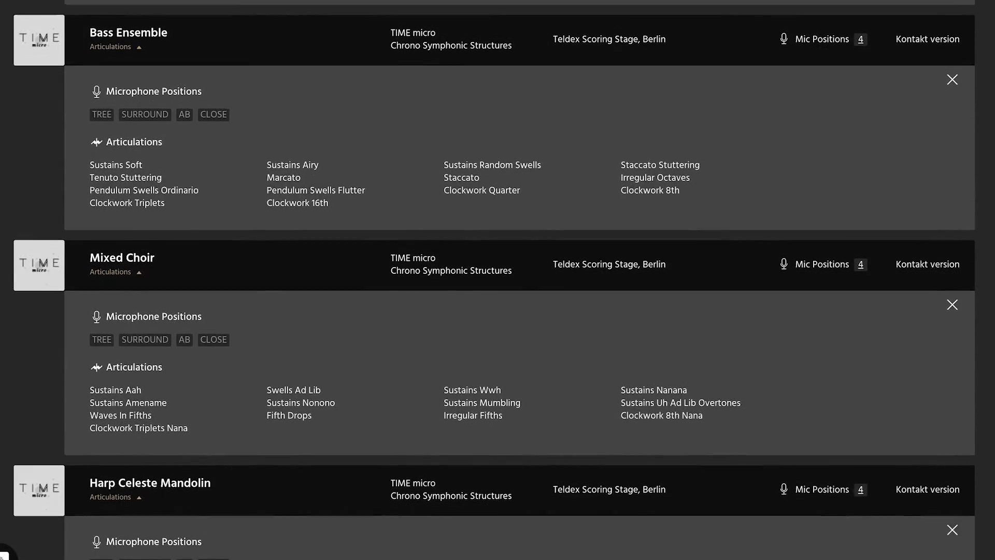
{"action": "scroll", "coordinate": [493, 280], "scroll_direction": "down", "scroll_amount": 5}
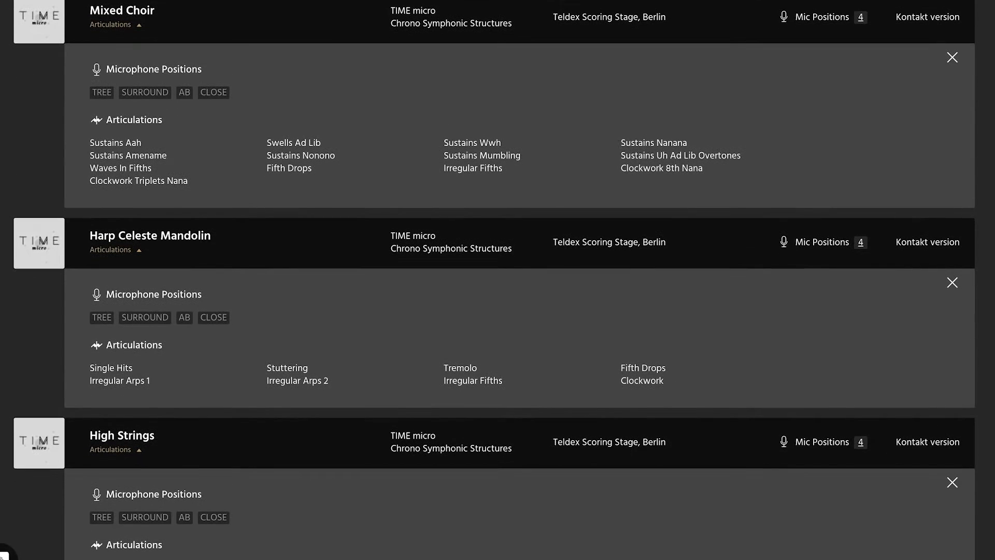
{"action": "scroll", "coordinate": [494, 280], "scroll_direction": "down", "scroll_amount": 5}
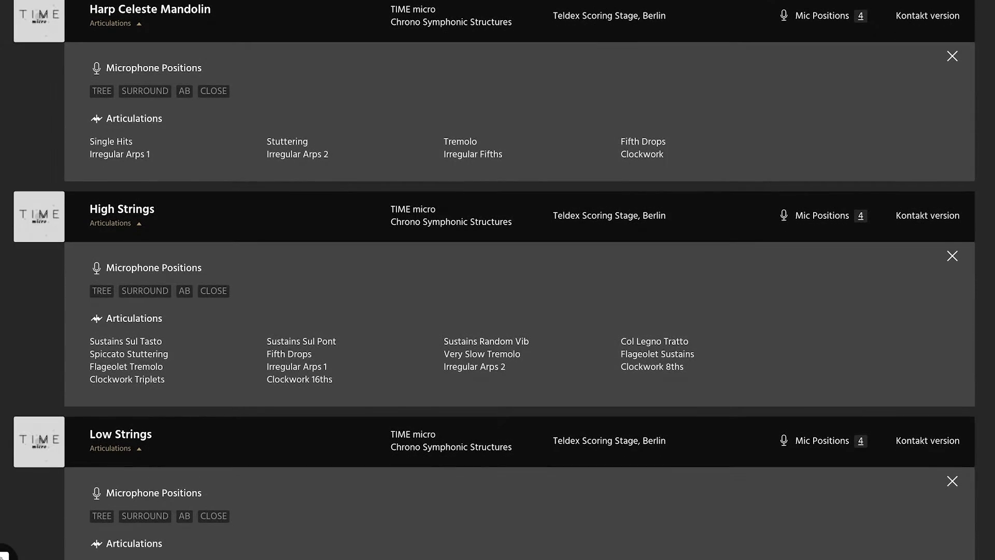
{"action": "scroll", "coordinate": [493, 280], "scroll_direction": "down", "scroll_amount": 5}
{"action": "scroll", "coordinate": [494, 279], "scroll_direction": "down", "scroll_amount": 5}
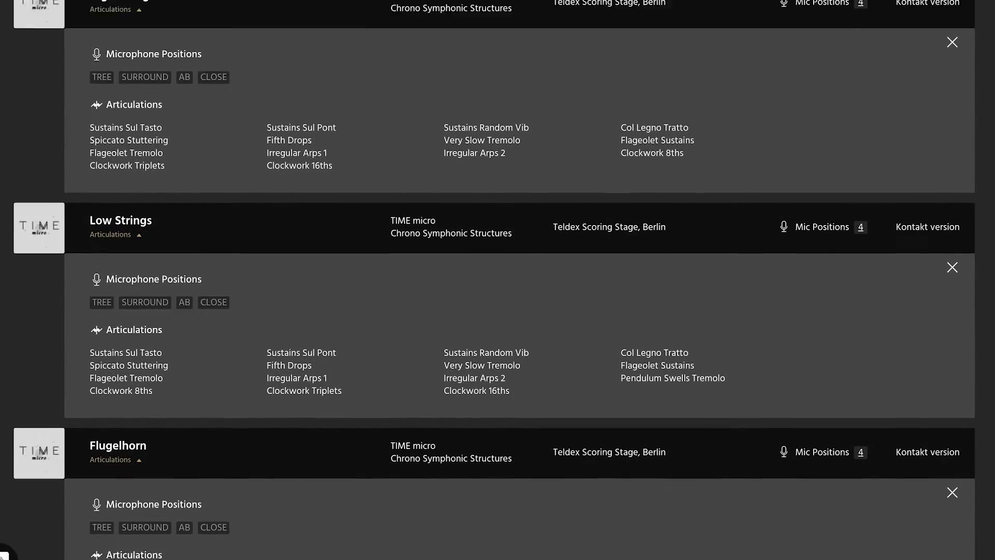
{"action": "scroll", "coordinate": [494, 279], "scroll_direction": "down", "scroll_amount": 1}
{"action": "scroll", "coordinate": [493, 280], "scroll_direction": "down", "scroll_amount": 5}
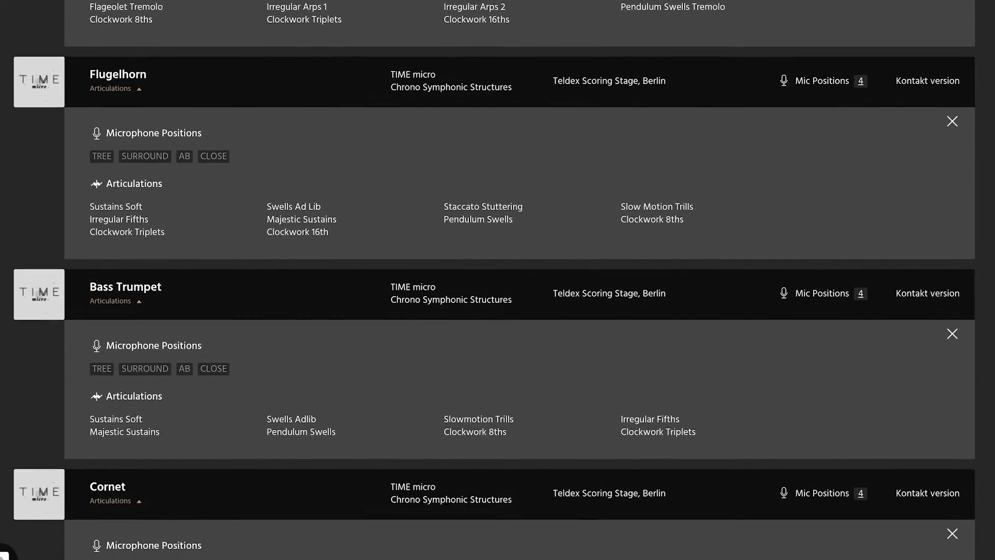
{"action": "scroll", "coordinate": [493, 280], "scroll_direction": "down", "scroll_amount": 5}
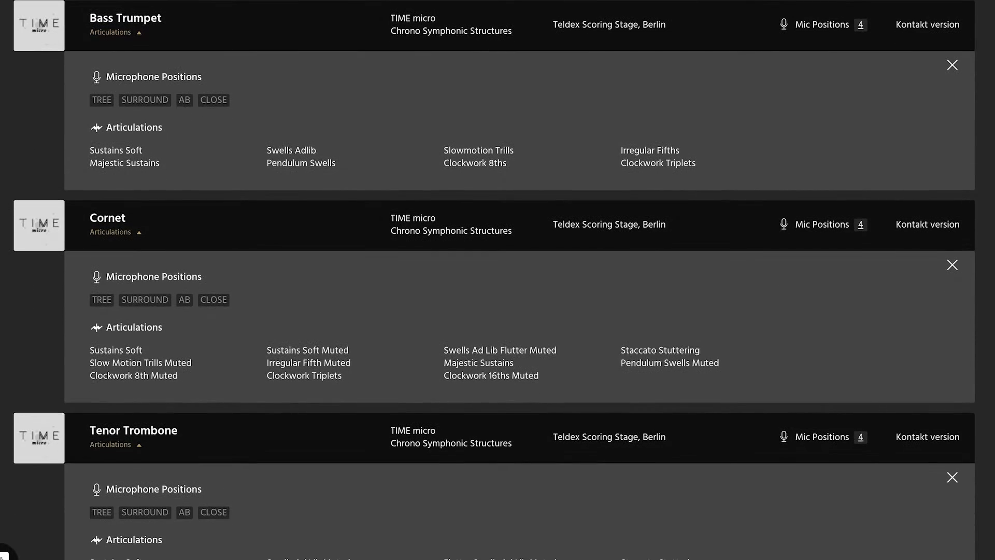
{"action": "scroll", "coordinate": [494, 280], "scroll_direction": "down", "scroll_amount": 5}
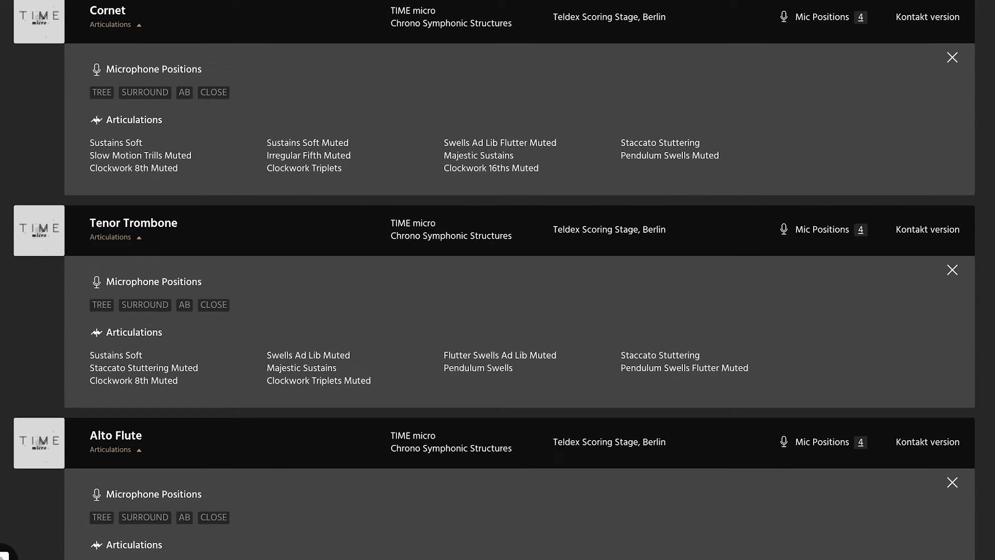
{"action": "scroll", "coordinate": [494, 280], "scroll_direction": "down", "scroll_amount": 5}
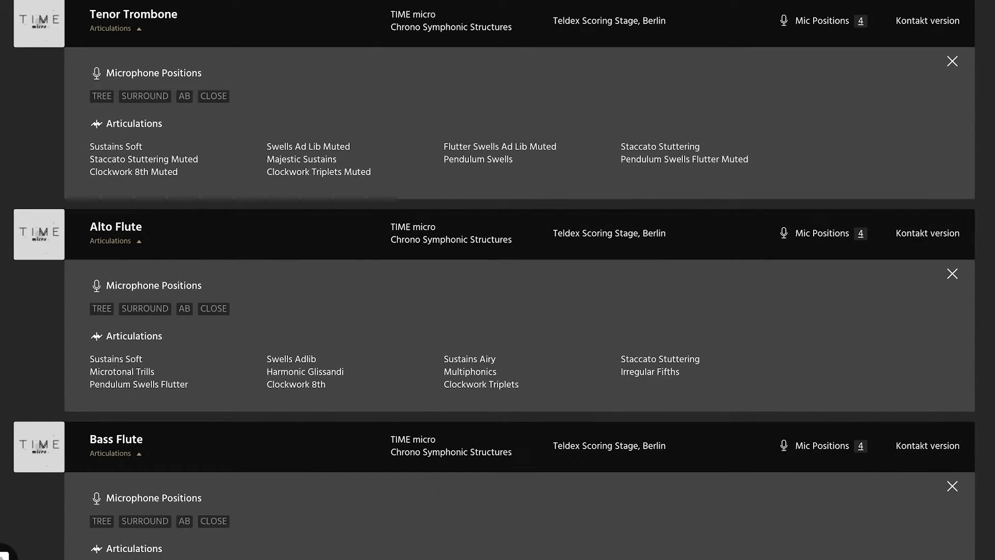
{"action": "scroll", "coordinate": [493, 280], "scroll_direction": "down", "scroll_amount": 5}
{"action": "scroll", "coordinate": [494, 280], "scroll_direction": "down", "scroll_amount": 5}
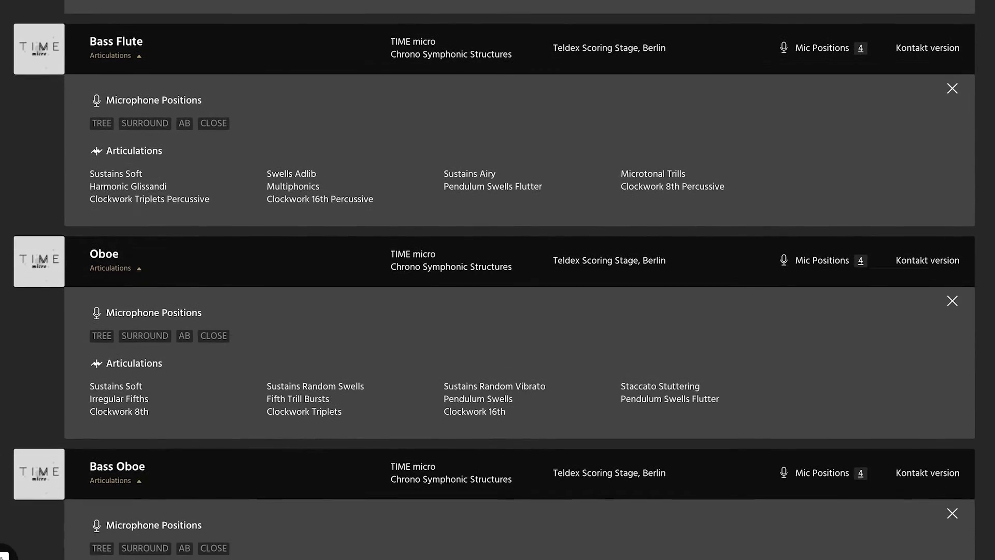
{"action": "scroll", "coordinate": [494, 280], "scroll_direction": "down", "scroll_amount": 5}
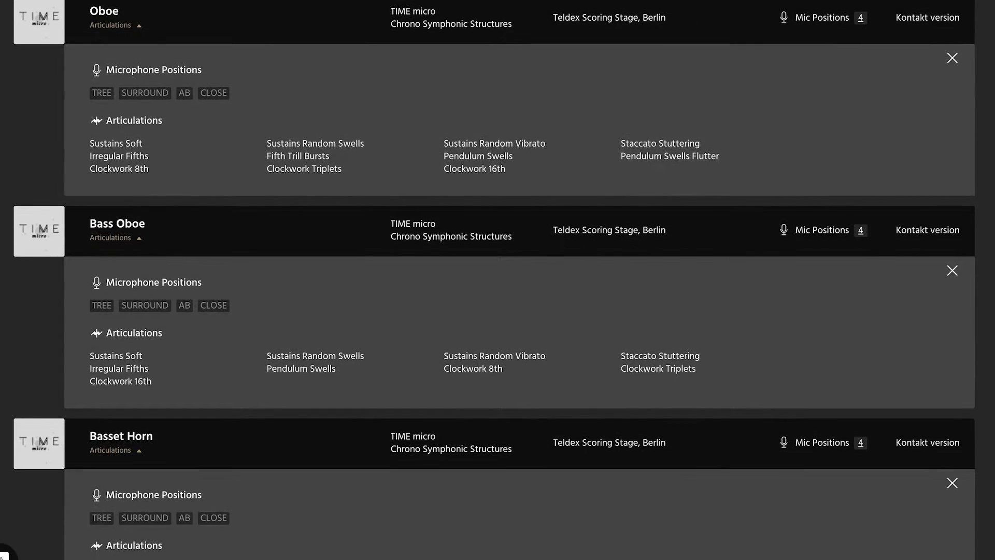
{"action": "scroll", "coordinate": [494, 280], "scroll_direction": "down", "scroll_amount": 5}
{"action": "scroll", "coordinate": [494, 280], "scroll_direction": "down", "scroll_amount": 5}
{"action": "scroll", "coordinate": [493, 280], "scroll_direction": "down", "scroll_amount": 5}
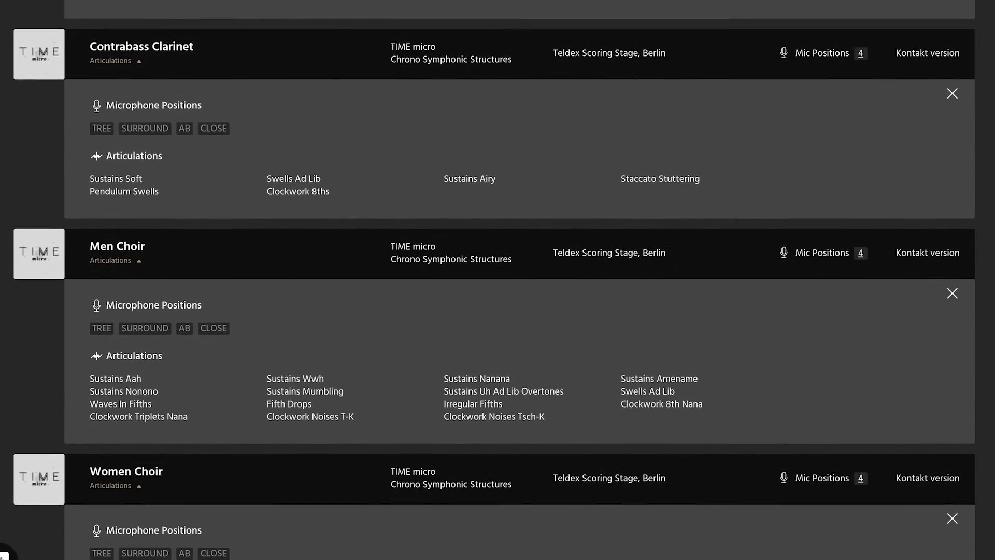
{"action": "scroll", "coordinate": [493, 280], "scroll_direction": "down", "scroll_amount": 2}
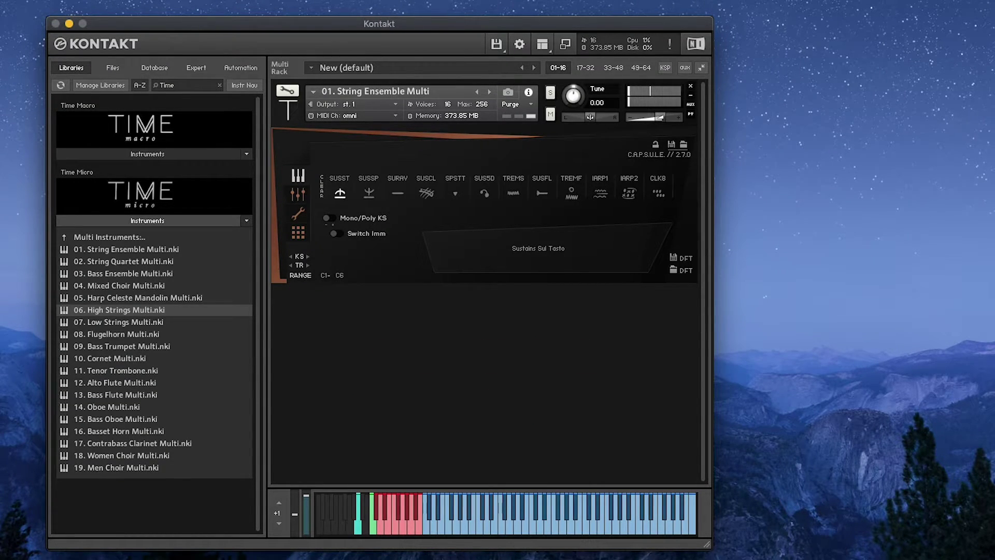
Audition the String Ensemble Multi's Sustains Sul Pont, Sus Random Vib, Col Legno Tratto, Spiccato Stuttering and Fifth Drops articulations in Kontakt.
{"action": "left_click", "coordinate": [368, 193]}
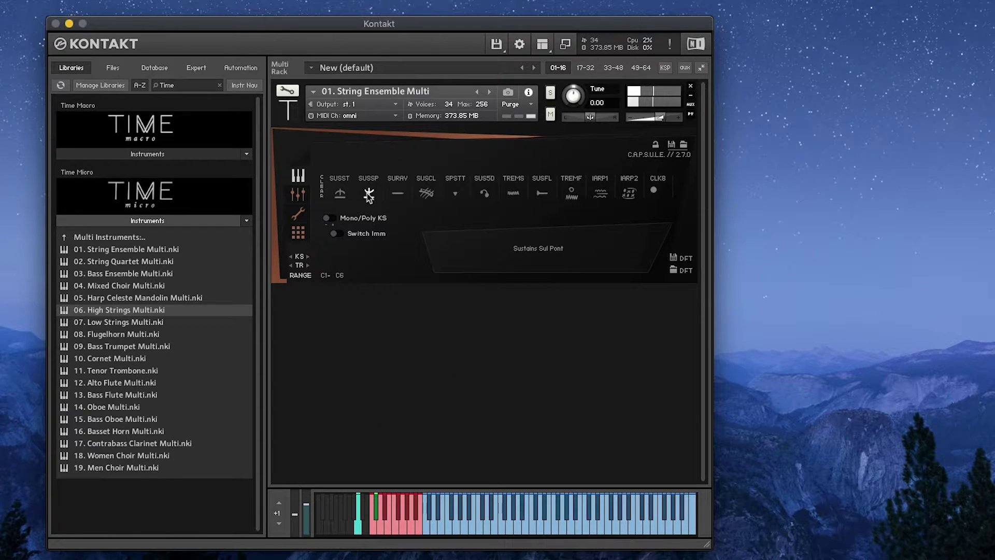
{"action": "left_click", "coordinate": [397, 195]}
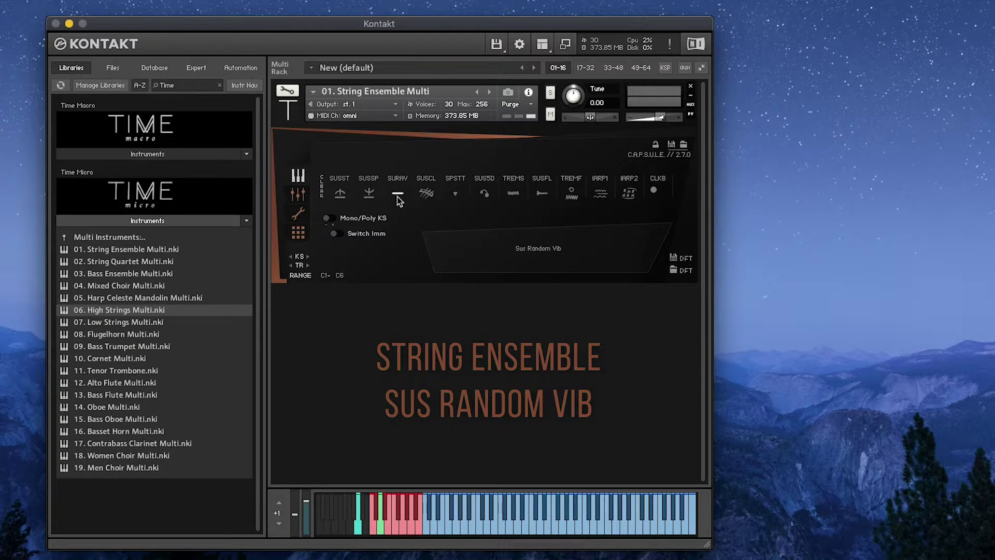
{"action": "left_click", "coordinate": [424, 194]}
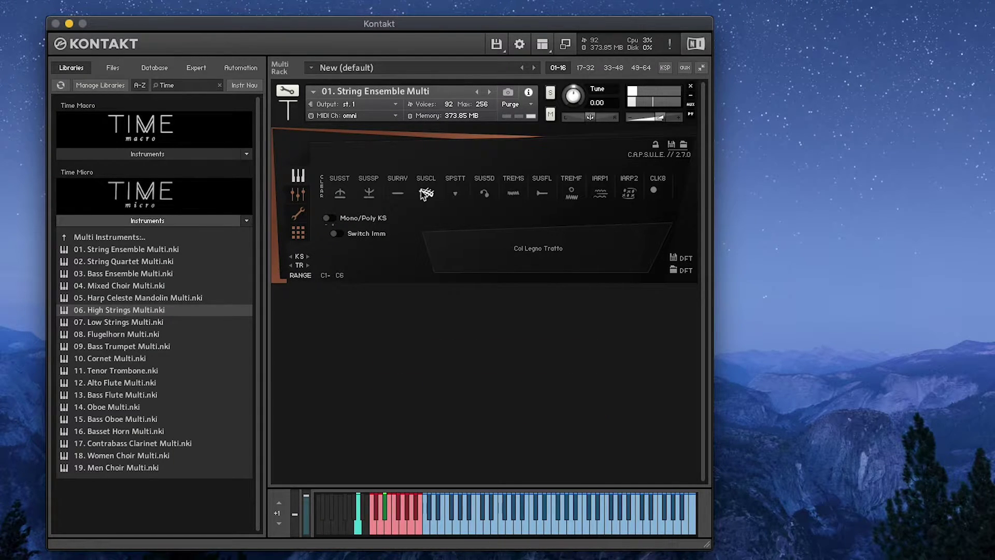
{"action": "left_click", "coordinate": [455, 195]}
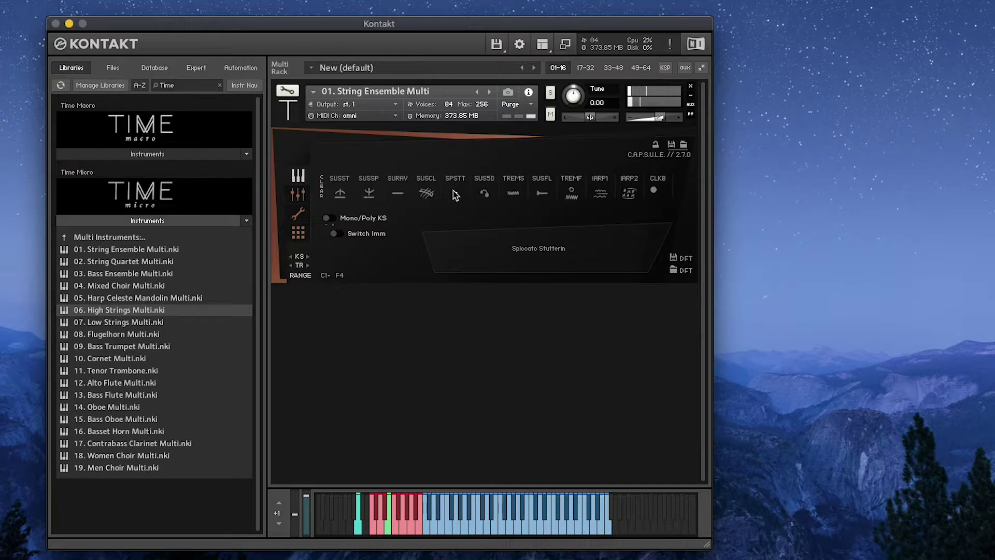
{"action": "left_click", "coordinate": [484, 195]}
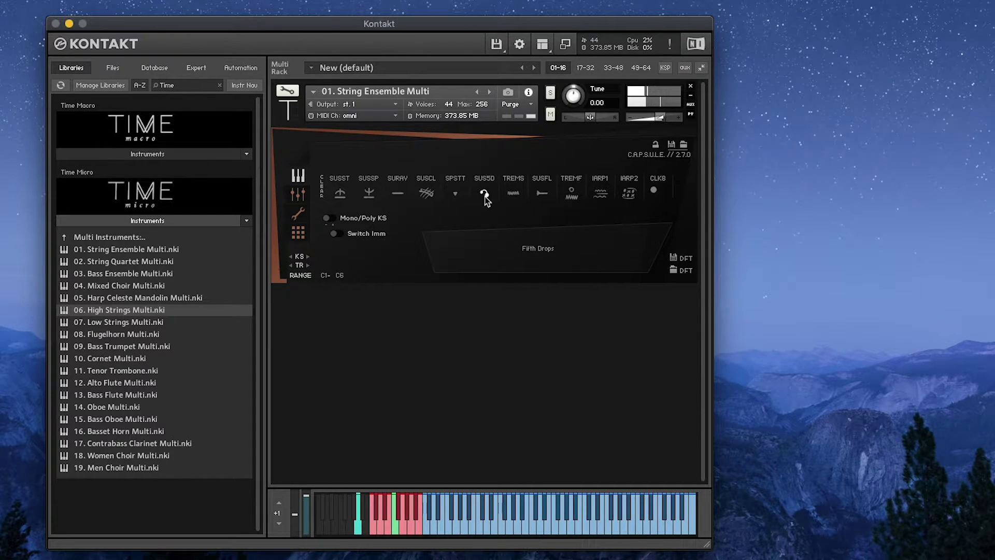
Audition the String Ensemble's Very Slow Trem, Flageolet Sustains, Flageolet Tremolo, Irregular Arps 1, Irregular Arps 2 and Clockwork 8ths articulations.
{"action": "left_click", "coordinate": [514, 194]}
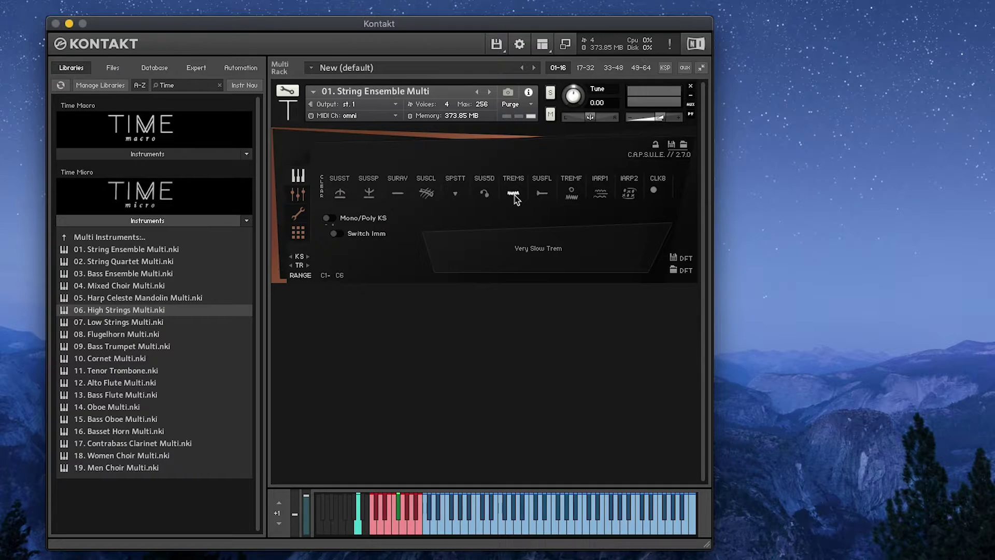
{"action": "left_click", "coordinate": [543, 195]}
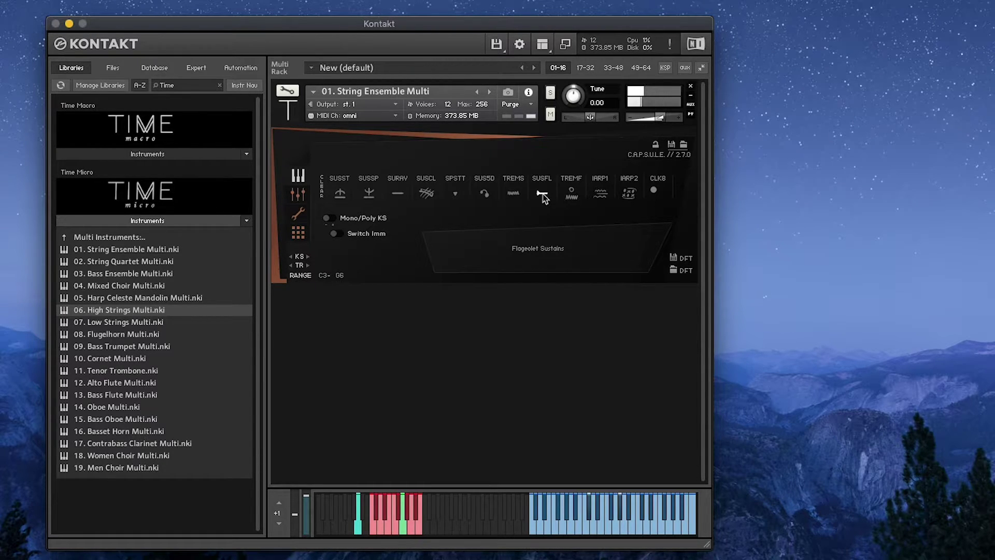
{"action": "left_click", "coordinate": [568, 193]}
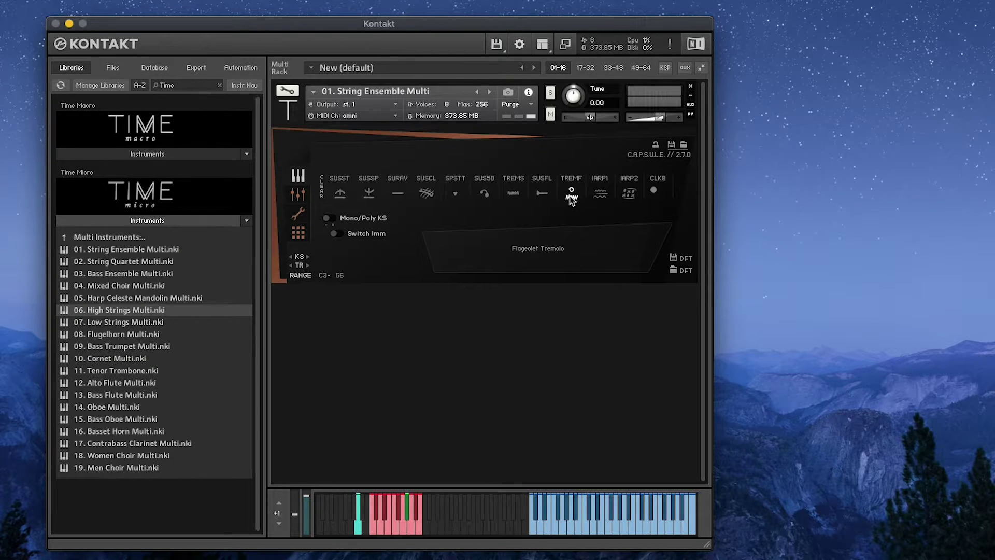
{"action": "left_click", "coordinate": [596, 200]}
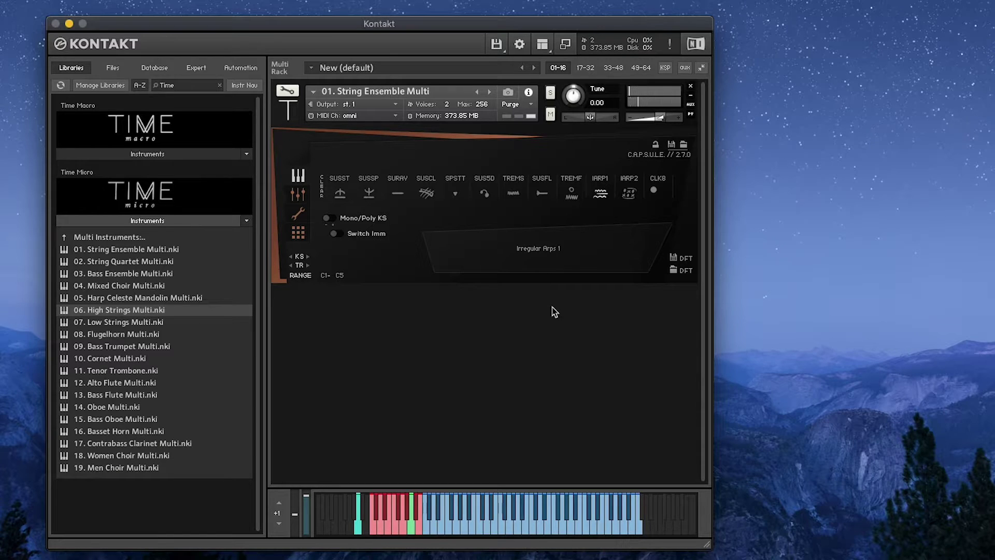
{"action": "left_click", "coordinate": [628, 200]}
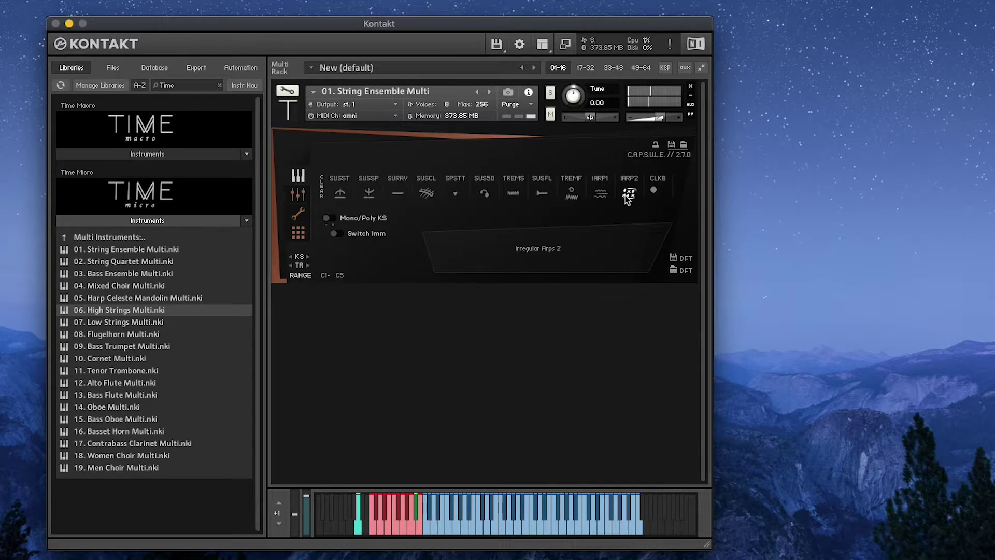
{"action": "left_click", "coordinate": [656, 196]}
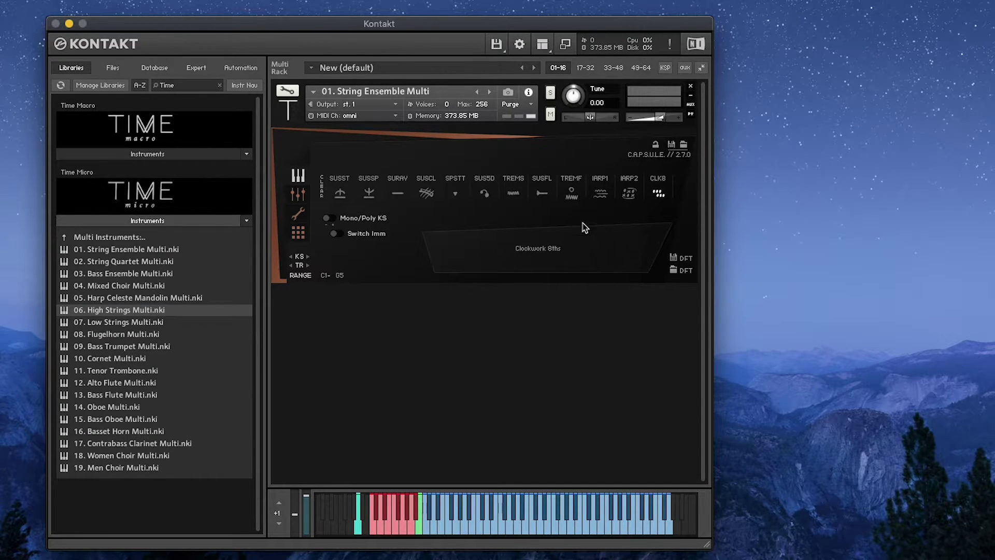
Show the Master Editor with the tempo controls above the rack.
{"action": "left_click", "coordinate": [545, 46]}
{"action": "left_click", "coordinate": [554, 73]}
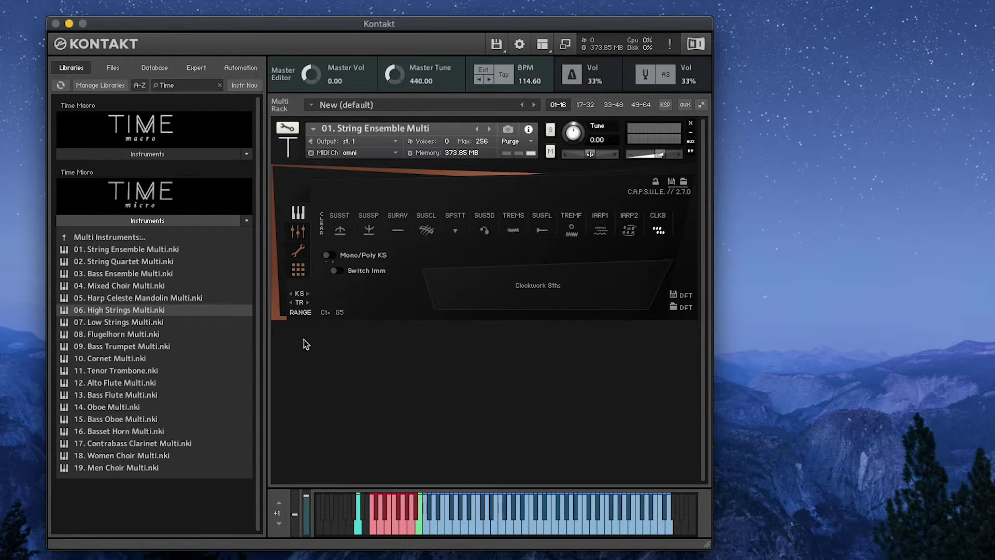
Replace the String Ensemble in the rack with 02. String Quartet Multi, discarding its changes.
{"action": "left_click", "coordinate": [133, 263]}
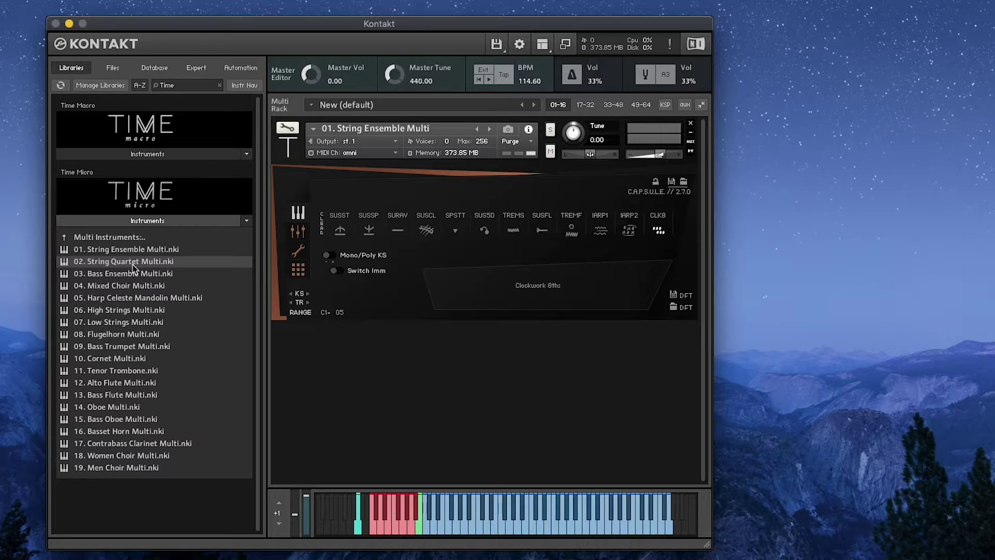
{"action": "left_click_drag", "start_coordinate": [133, 267], "coordinate": [347, 303]}
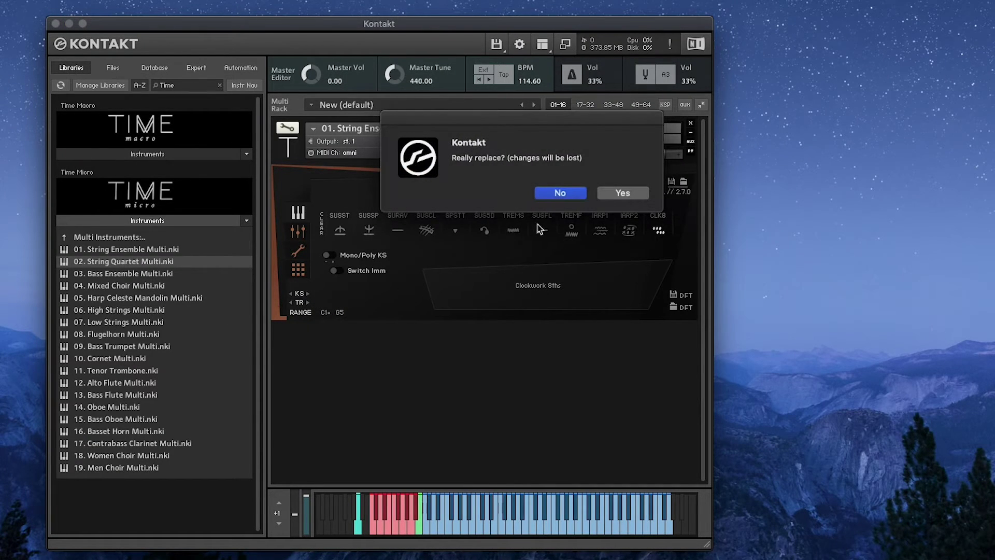
{"action": "left_click", "coordinate": [623, 193]}
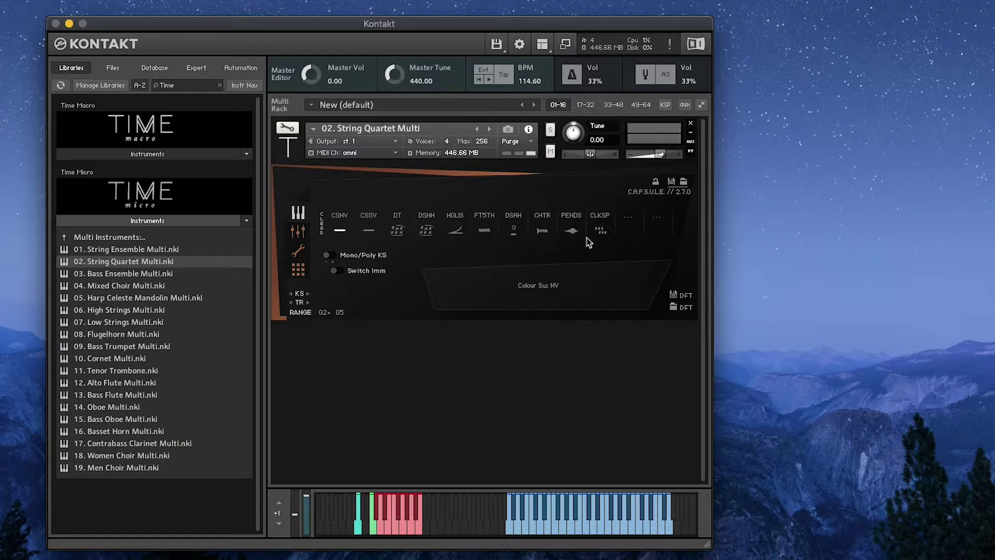
Audition the String Quartet's Colour Sus SV, Detache Texture, Dbl Stop Nat Har, Harmonic Glissandi and Finger Trem 5ths articulations.
{"action": "left_click", "coordinate": [370, 232]}
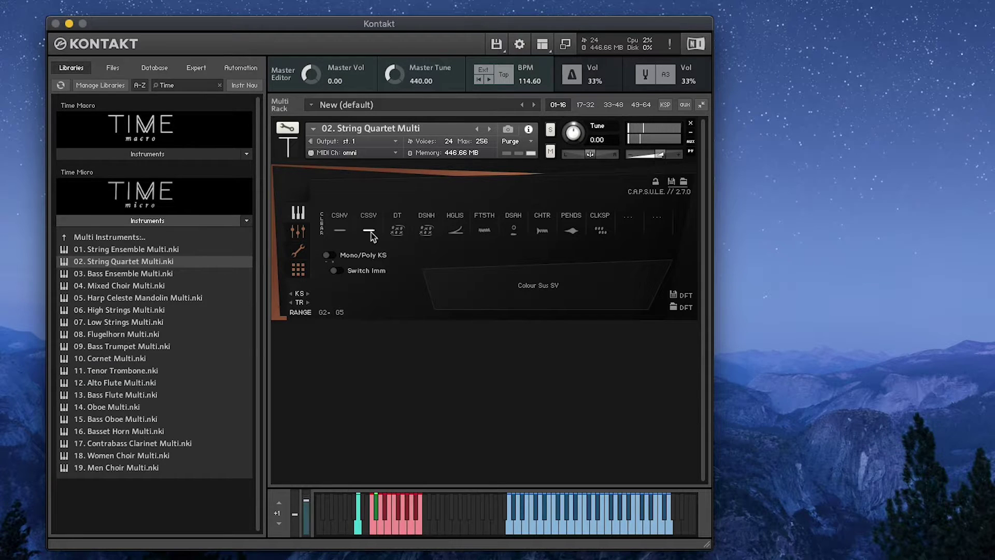
{"action": "left_click", "coordinate": [397, 232]}
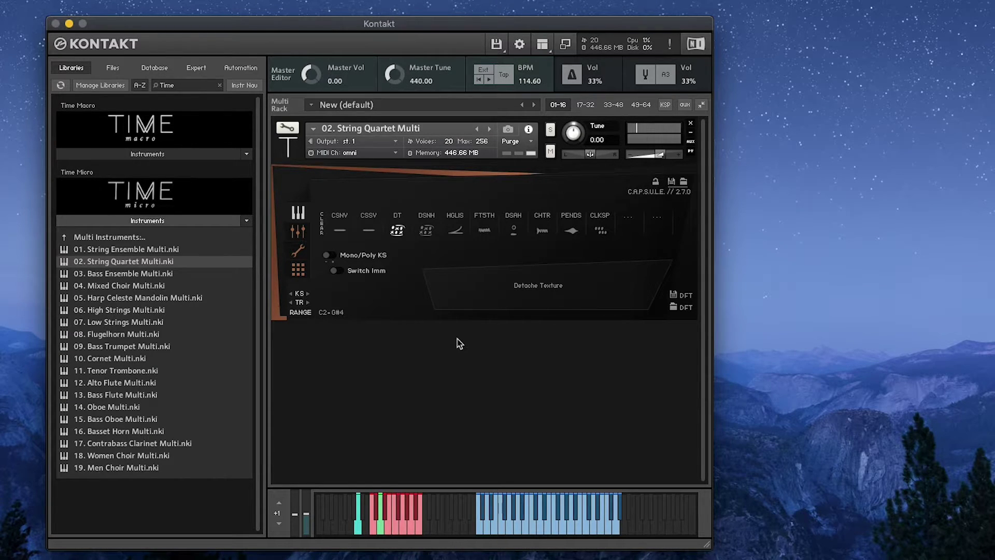
{"action": "left_click", "coordinate": [426, 231]}
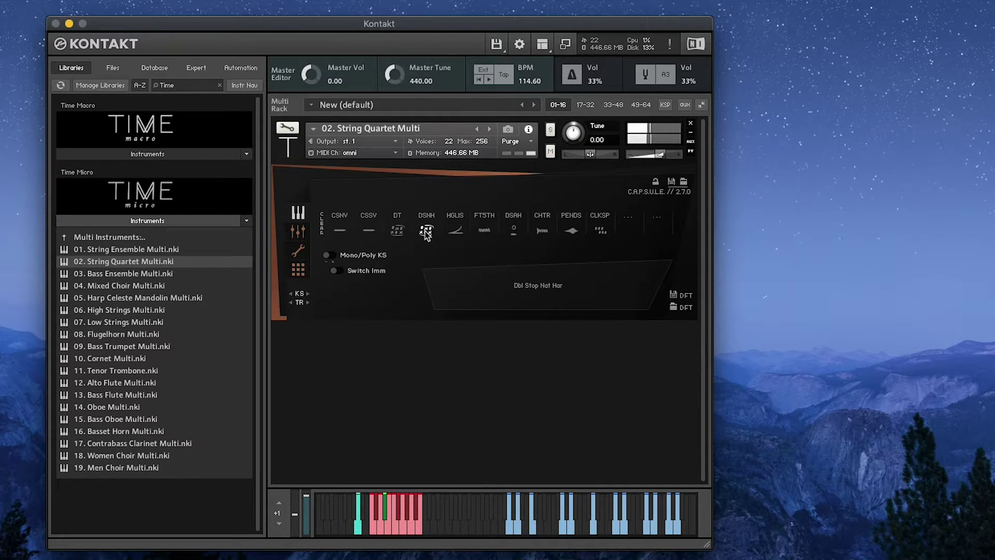
{"action": "left_click", "coordinate": [455, 231]}
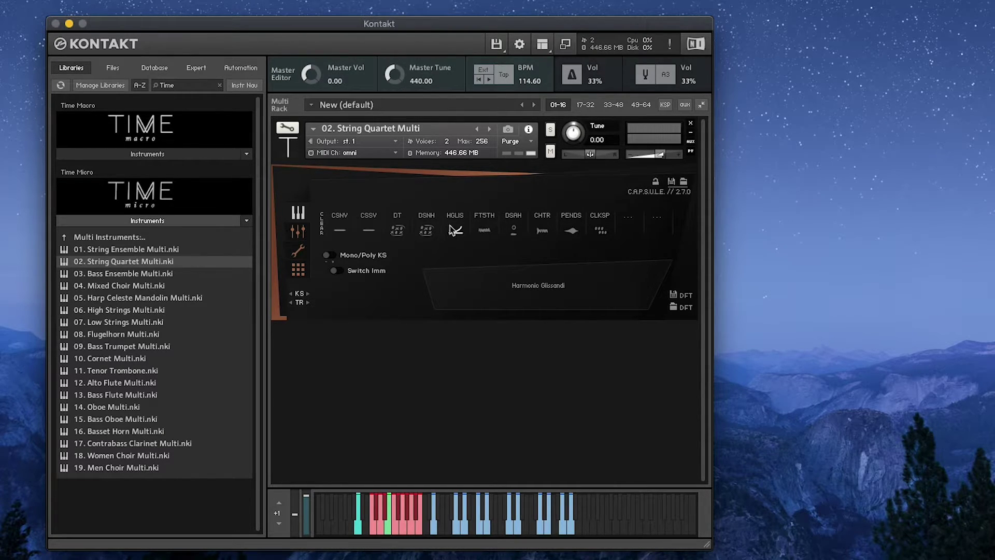
{"action": "left_click", "coordinate": [484, 230]}
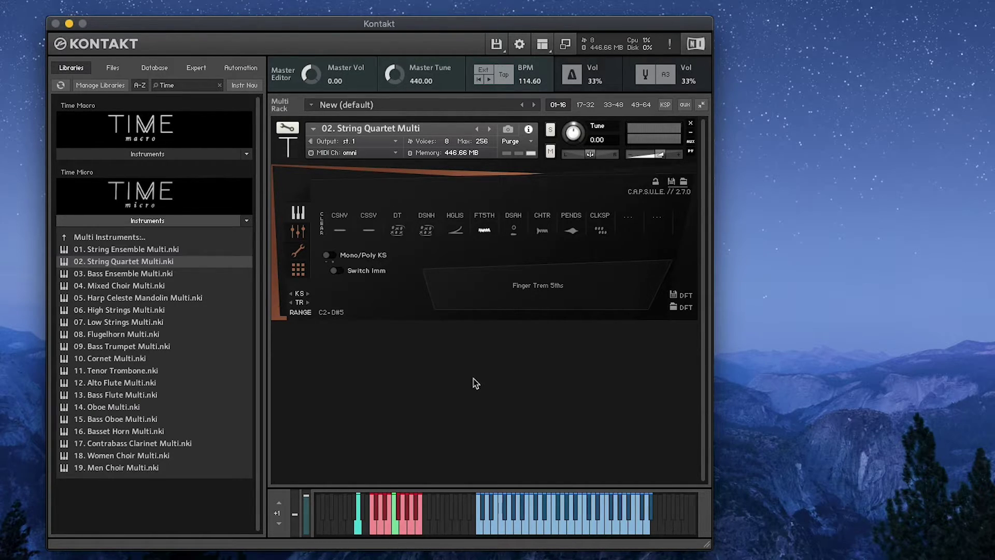
Audition the String Quartet's Dbl Stop Art Har, Chirping Tremolos, Pendulum Swells and Clockworks Spicc articulations.
{"action": "left_click", "coordinate": [514, 233]}
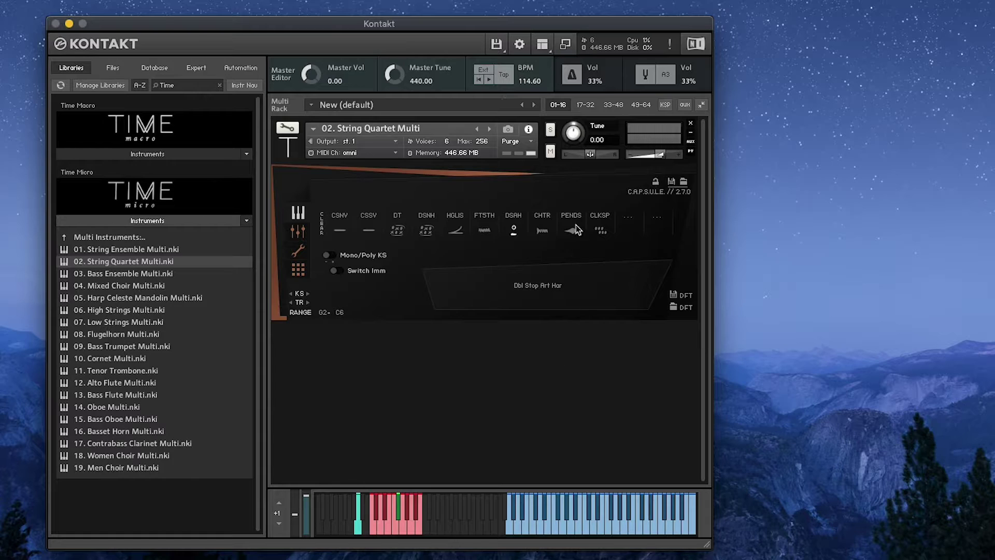
{"action": "left_click", "coordinate": [543, 232]}
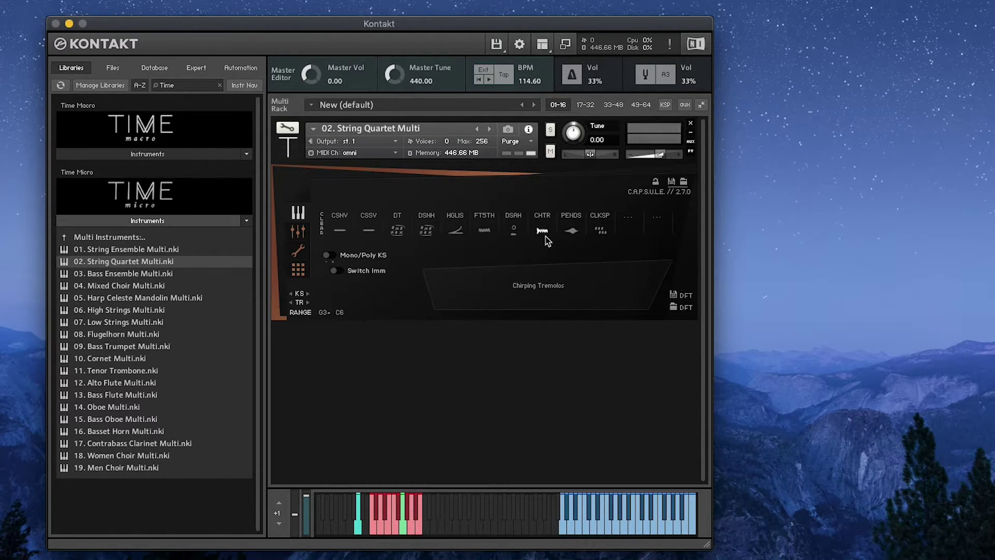
{"action": "left_click", "coordinate": [571, 230]}
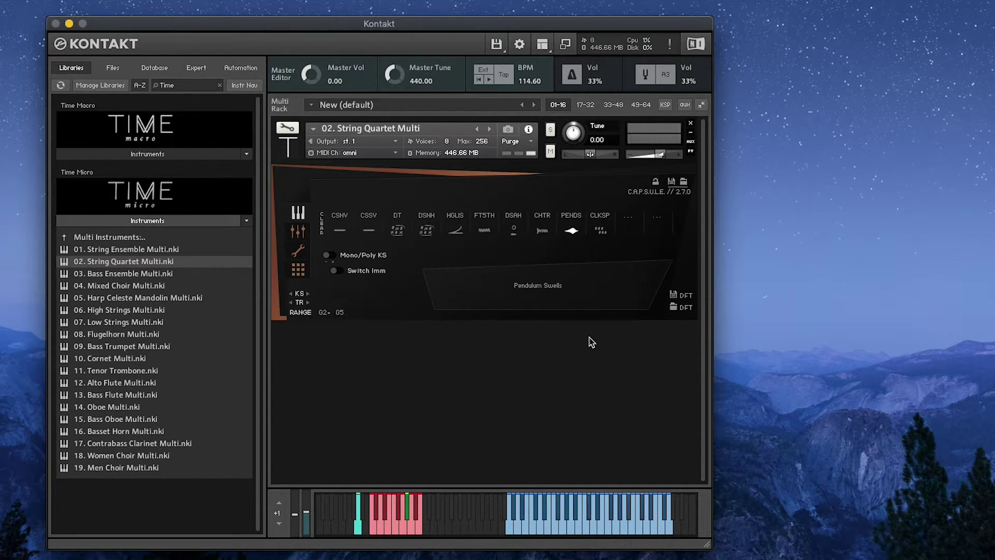
{"action": "left_click", "coordinate": [600, 231]}
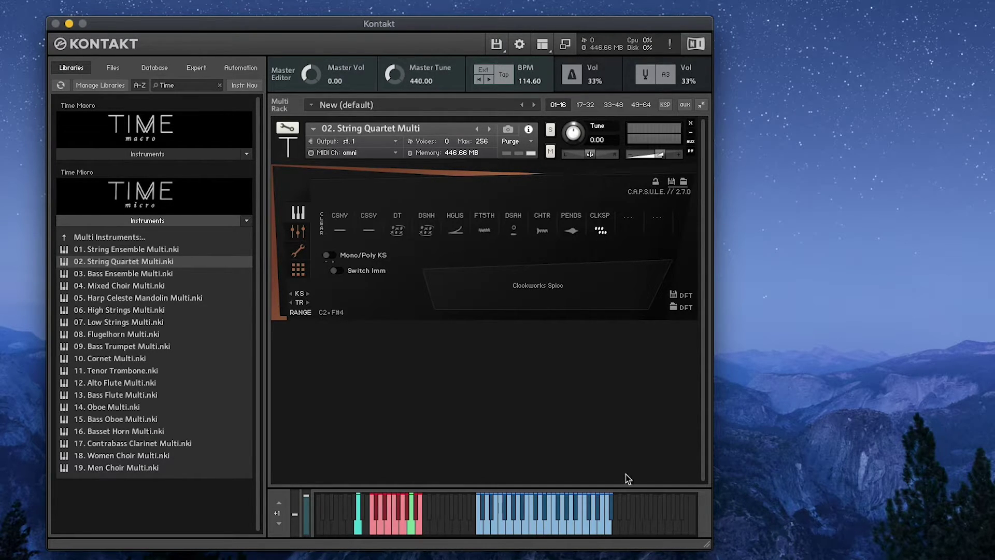
Replace the String Quartet in the rack with 03. Bass Ensemble Multi, discarding its changes.
{"action": "left_click", "coordinate": [151, 274]}
{"action": "left_click", "coordinate": [362, 298]}
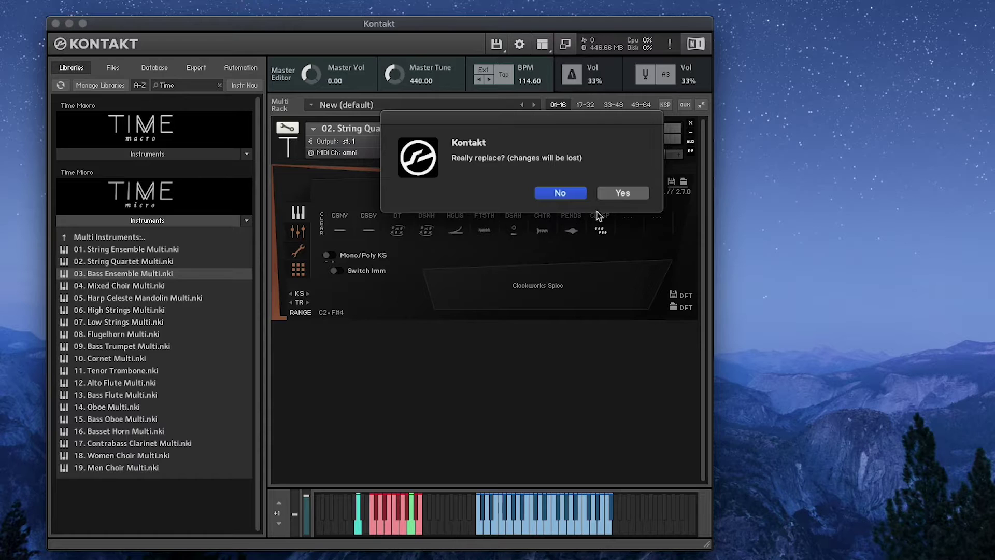
{"action": "left_click", "coordinate": [622, 191]}
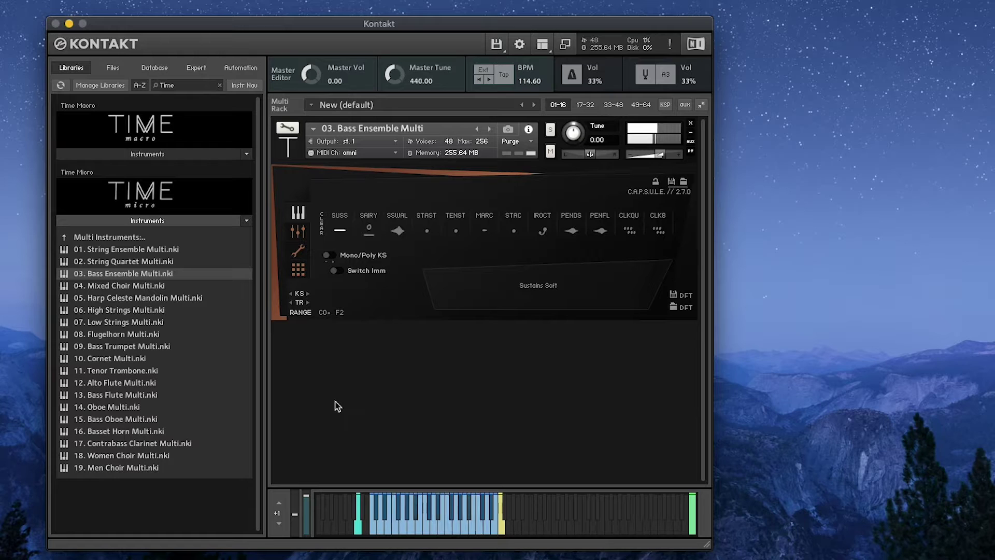
Audition the Bass Ensemble's Sustains Airy, Sus Rand Swells, STAST, TENST, MARC and Staccato articulations.
{"action": "left_click", "coordinate": [370, 230]}
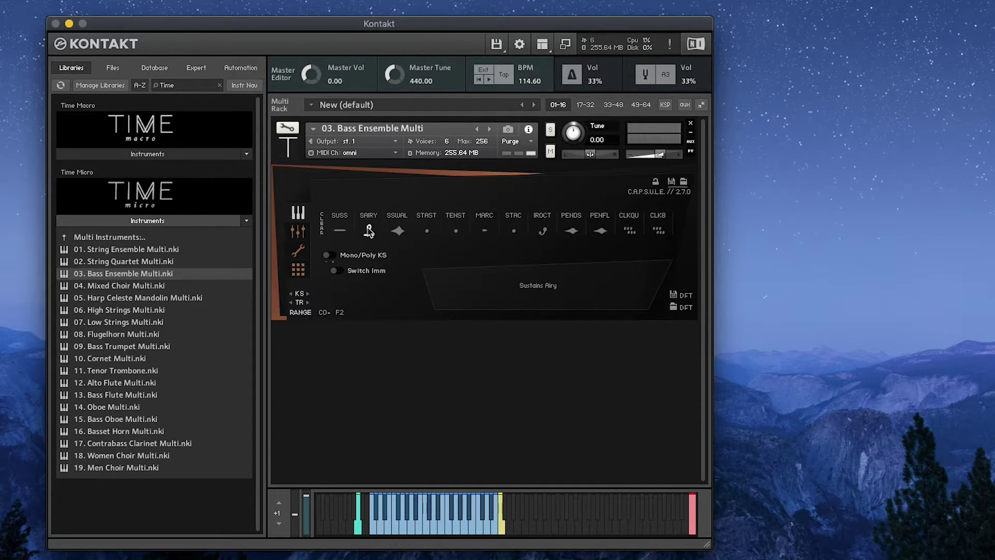
{"action": "left_click", "coordinate": [397, 230]}
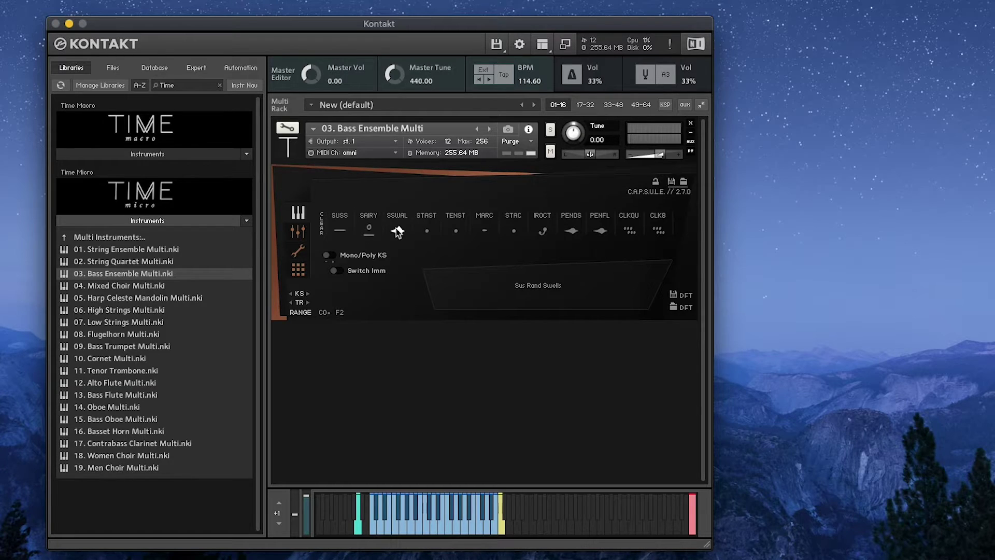
{"action": "left_click", "coordinate": [426, 232]}
{"action": "left_click", "coordinate": [456, 231]}
{"action": "left_click", "coordinate": [486, 232]}
{"action": "left_click", "coordinate": [513, 233]}
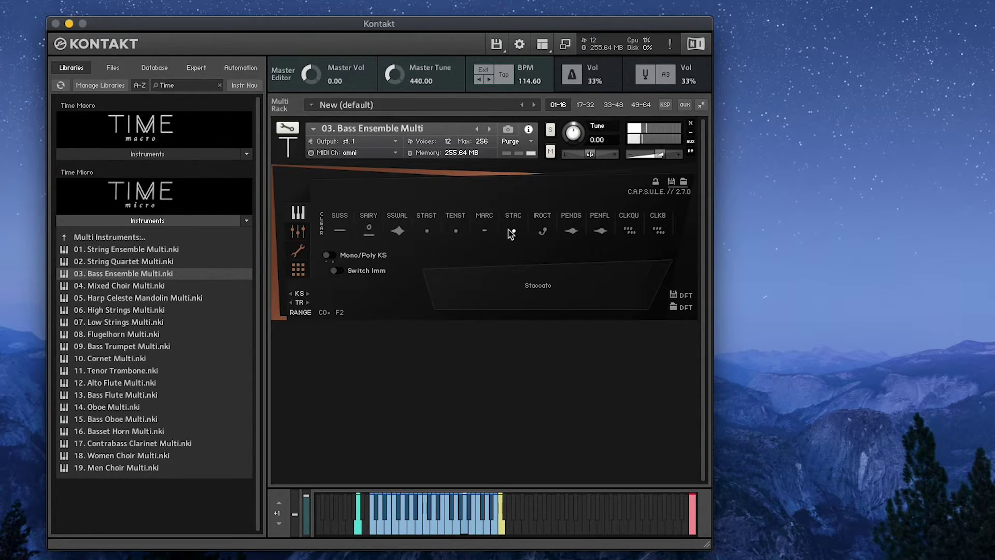
Audition the Bass Ensemble's Irregular Octaves, Pend Swells Ord, PENFL, Clockwork Quart and Clockwork 8th articulations.
{"action": "left_click", "coordinate": [543, 233]}
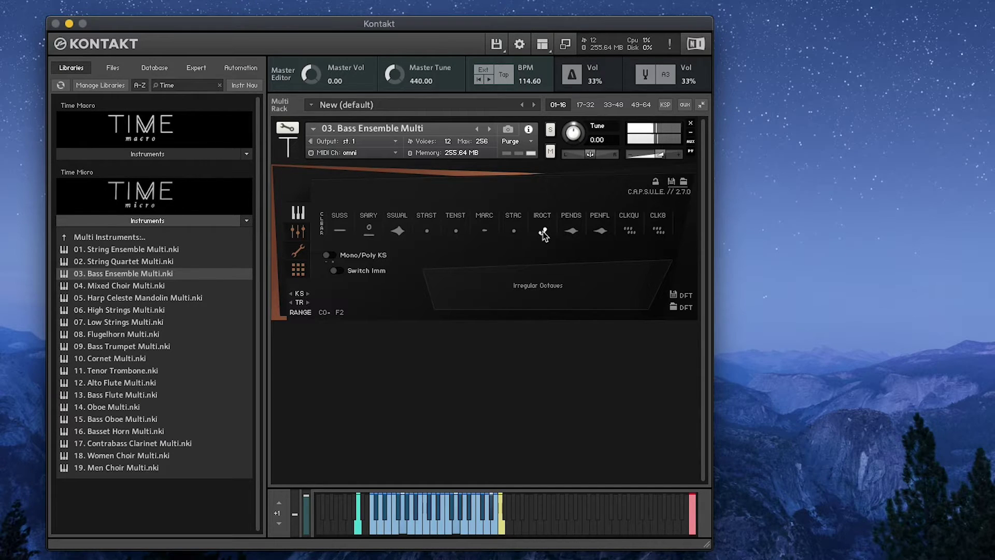
{"action": "left_click", "coordinate": [572, 233]}
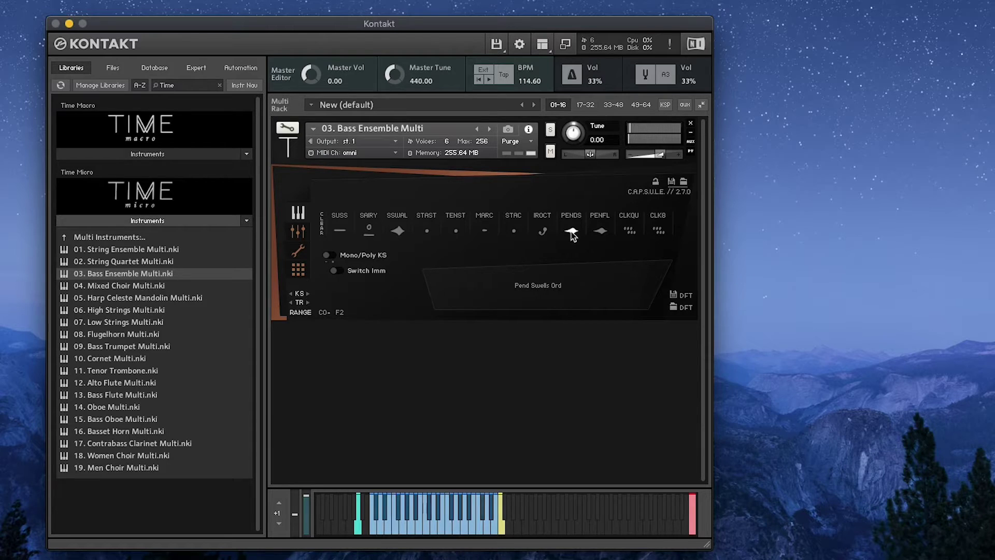
{"action": "left_click", "coordinate": [599, 232]}
{"action": "left_click", "coordinate": [630, 232]}
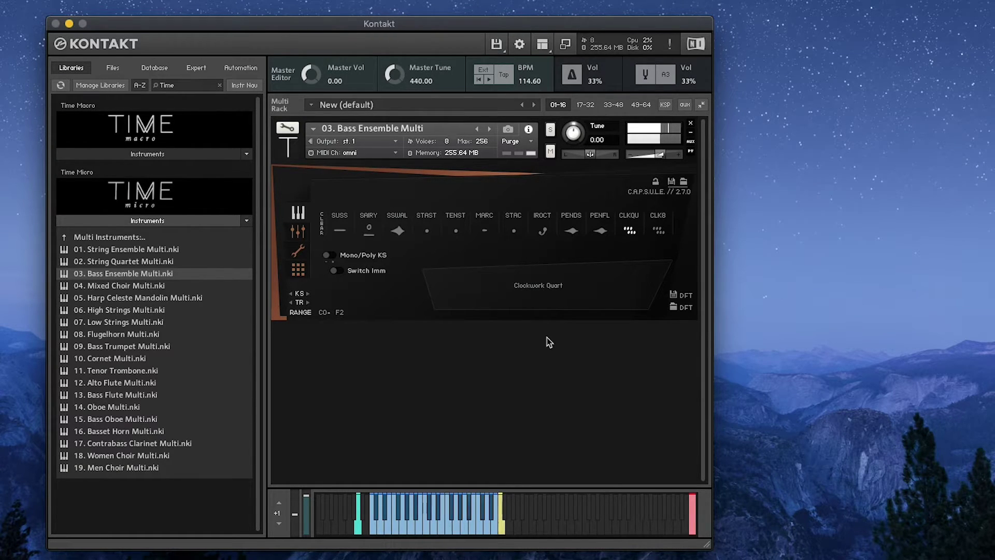
{"action": "left_click", "coordinate": [659, 231]}
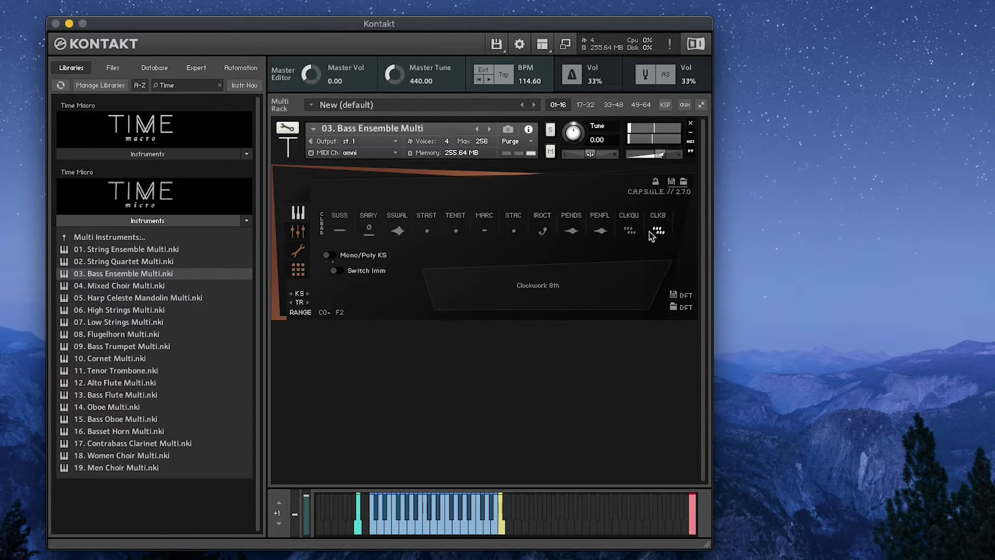
Swap the Bass Ensemble's Clockwork 8th slot to Clockwork Tripl and finally to Clockwork 16th, auditioning each.
{"action": "left_click", "coordinate": [658, 216]}
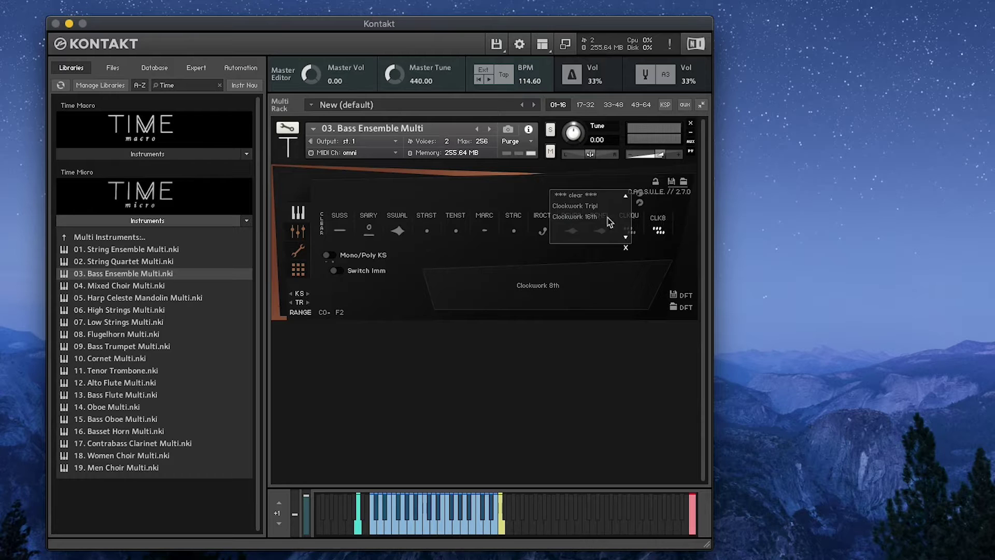
{"action": "left_click", "coordinate": [585, 207]}
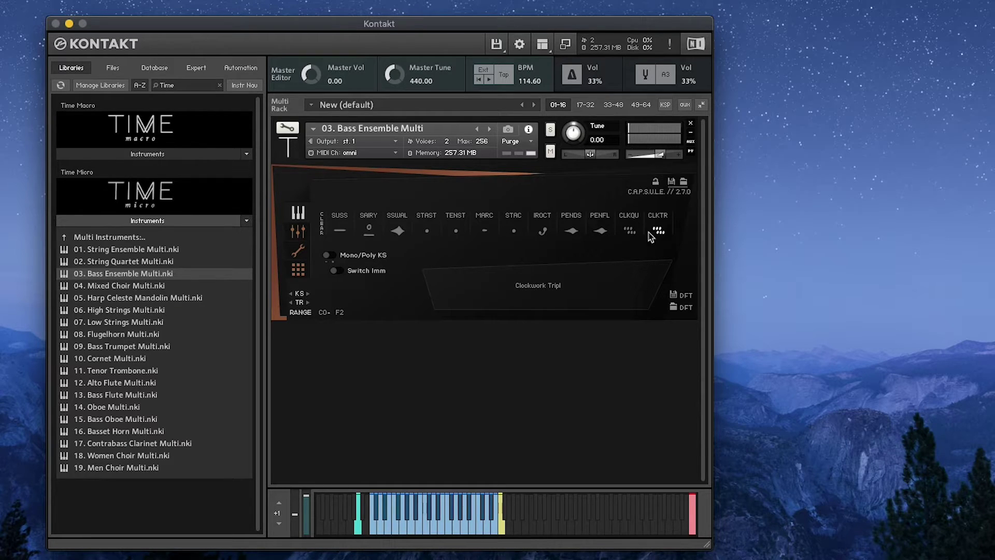
{"action": "left_click", "coordinate": [652, 214]}
{"action": "left_click", "coordinate": [595, 222]}
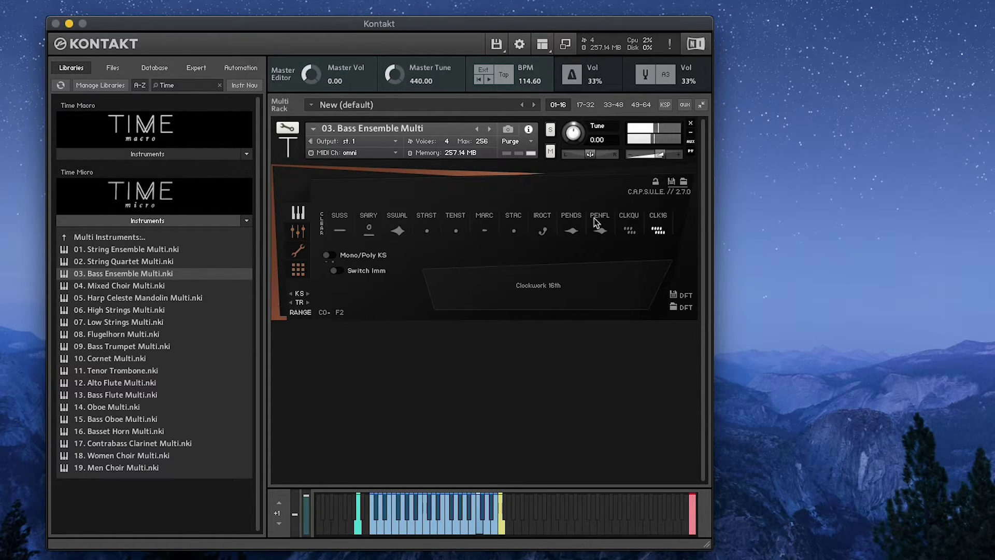
Set the master tempo to 100 BPM and replace the Bass Ensemble with 04. Mixed Choir Multi.
{"action": "left_click_drag", "start_coordinate": [528, 85], "coordinate": [526, 127]}
{"action": "mouse_move", "coordinate": [528, 85]}
{"action": "left_mouse_down"}
{"action": "mouse_move", "coordinate": [532, 135]}
{"action": "mouse_move", "coordinate": [532, 91]}
{"action": "left_mouse_up"}
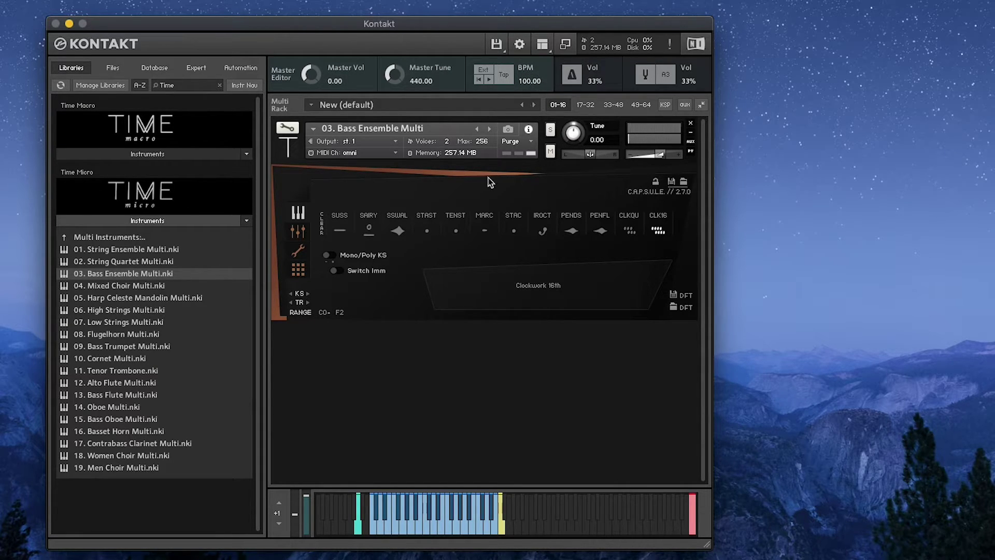
{"action": "key", "text": "Down"}
{"action": "key", "text": "Return"}
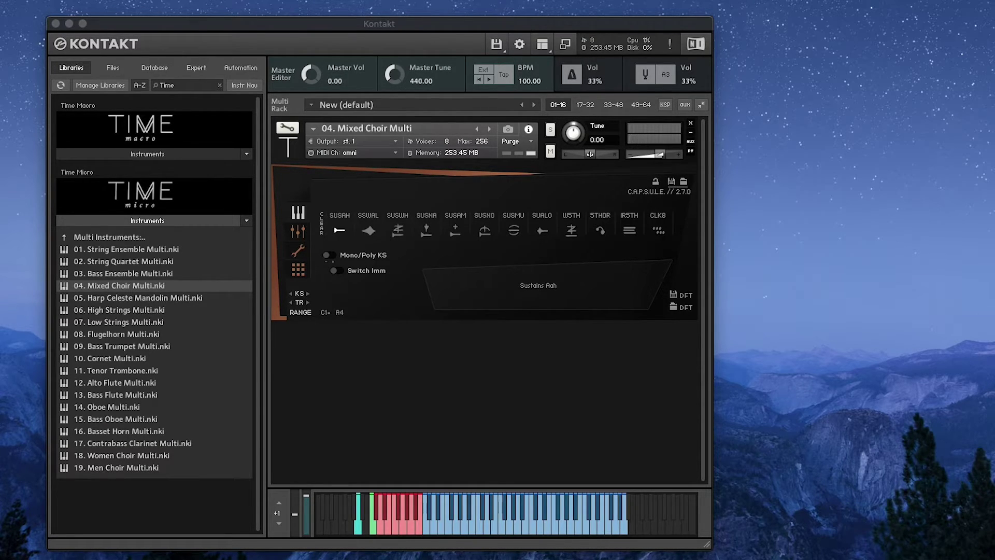
Audition the Mixed Choir's Swells Ad Lib, SUSWH, Sustains Nanana, Sustains Amen and Sustains Nonono articulations.
{"action": "left_click", "coordinate": [374, 233]}
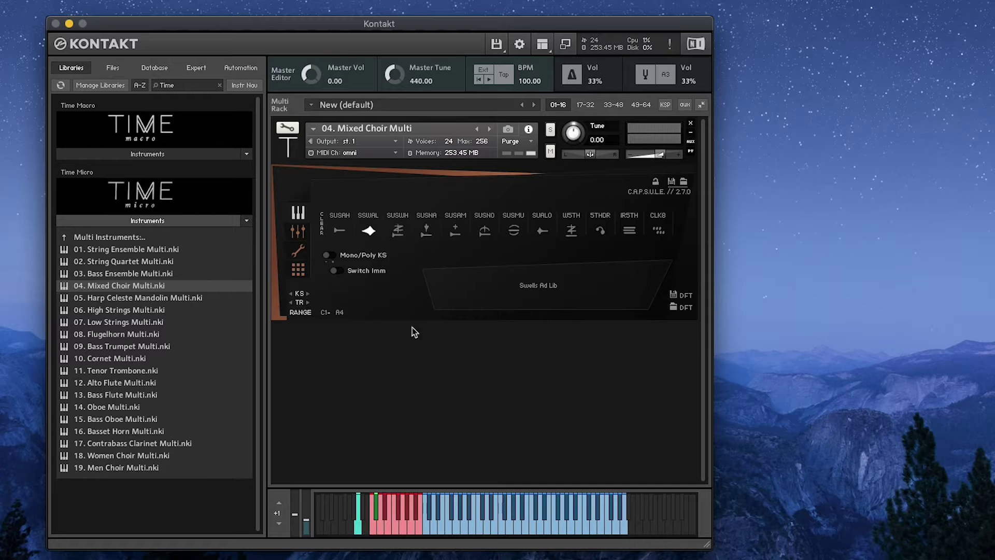
{"action": "left_click", "coordinate": [398, 232]}
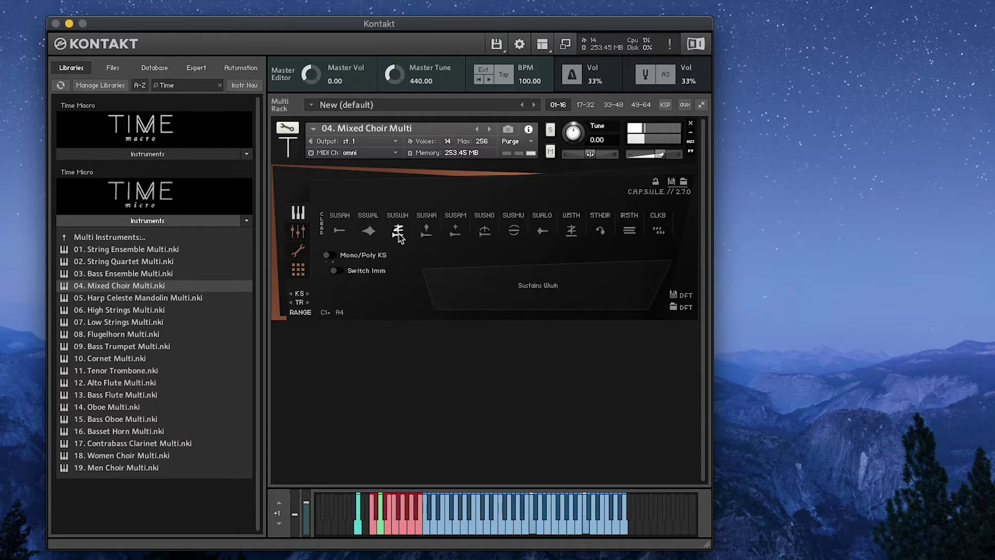
{"action": "left_click", "coordinate": [427, 233]}
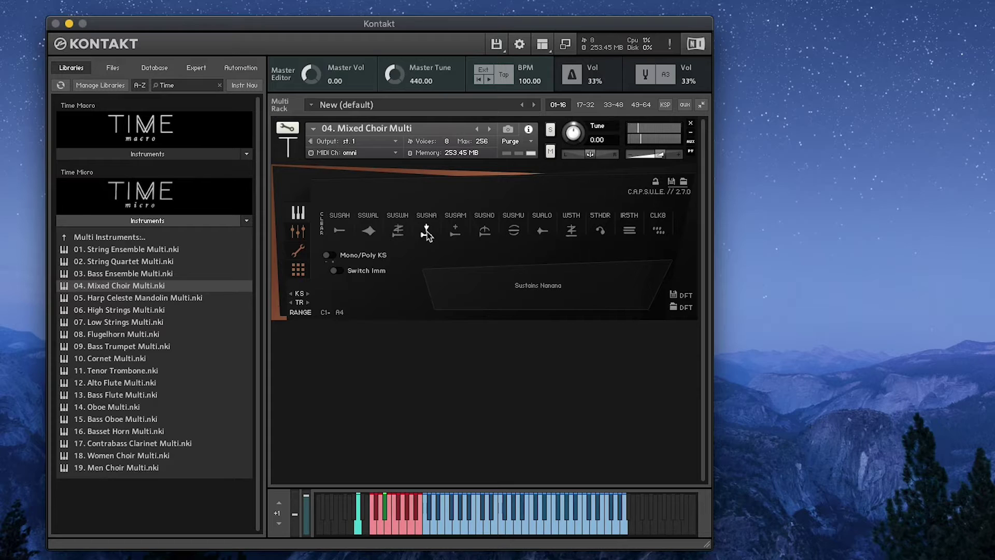
{"action": "left_click", "coordinate": [455, 230]}
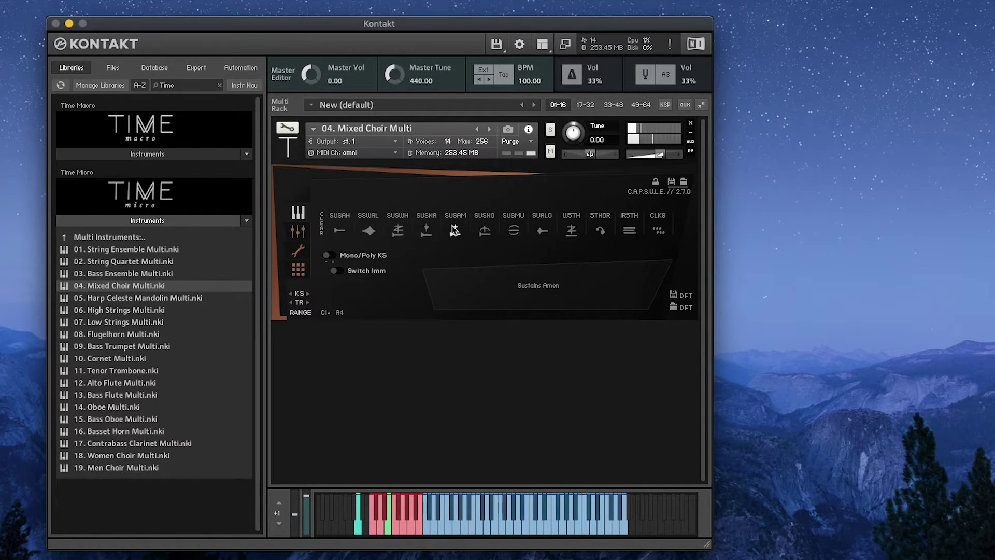
{"action": "left_click", "coordinate": [486, 232]}
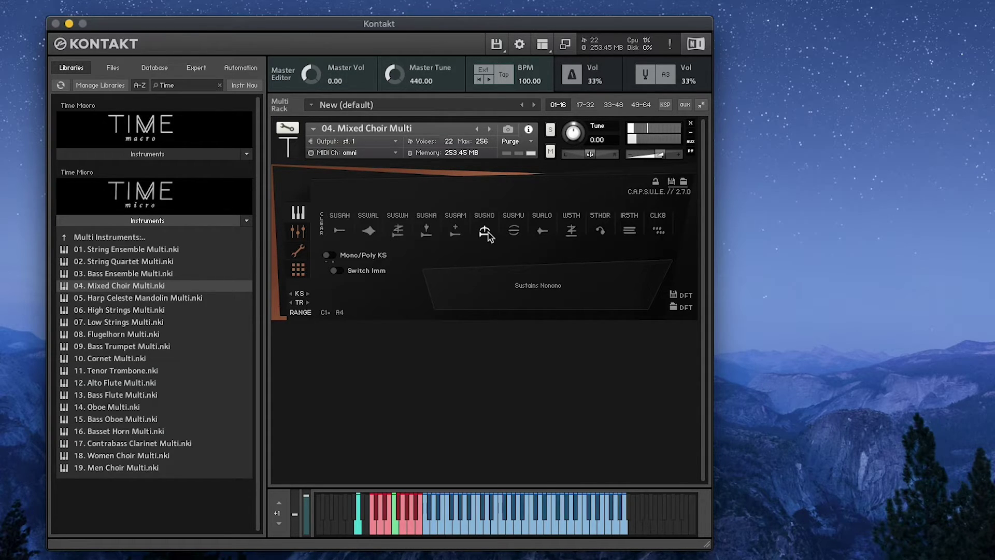
Audition the Mixed Choir's Sustains Mumbling, Sus Uh Ad Lib 01, Waves In Fifths and Fifth Drops articulations.
{"action": "left_click", "coordinate": [514, 233]}
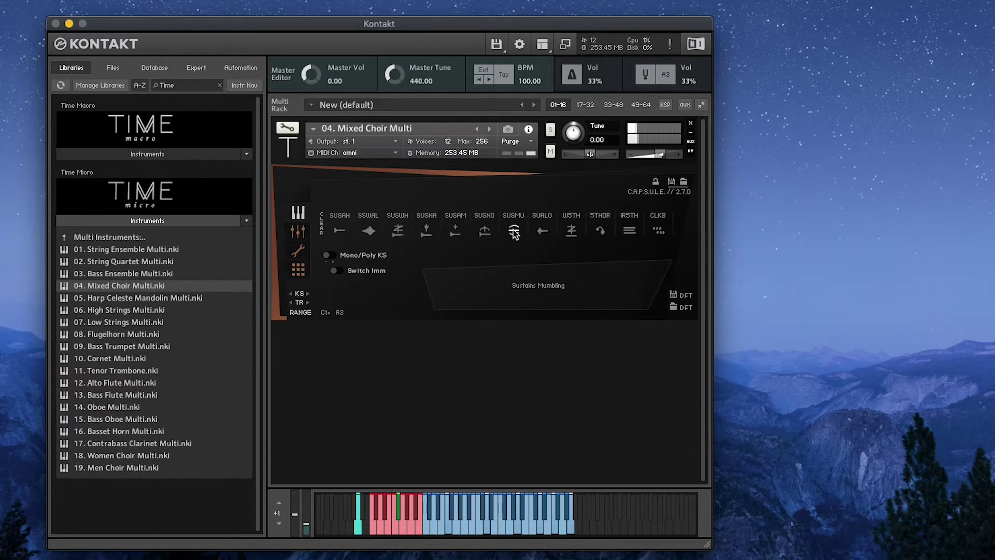
{"action": "left_click", "coordinate": [541, 232]}
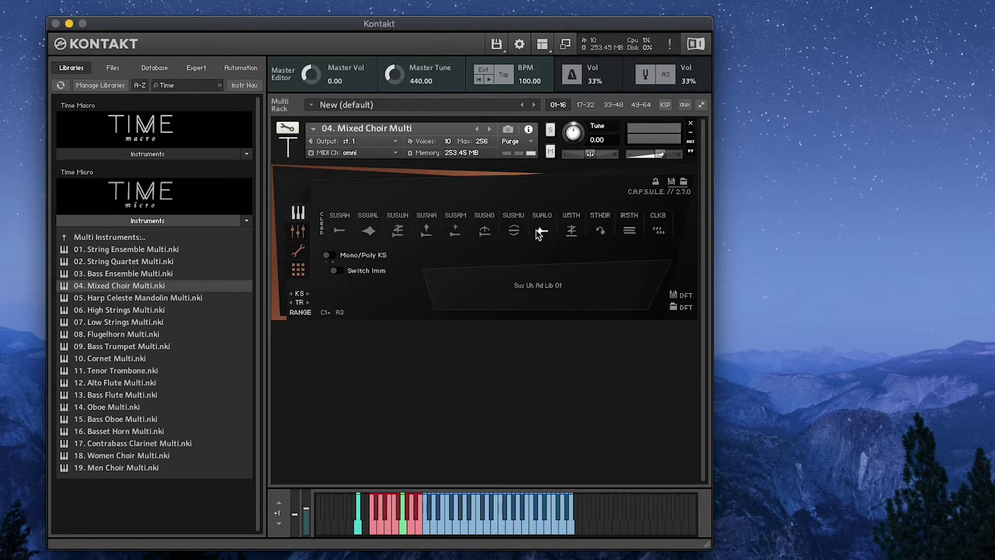
{"action": "left_click", "coordinate": [567, 236]}
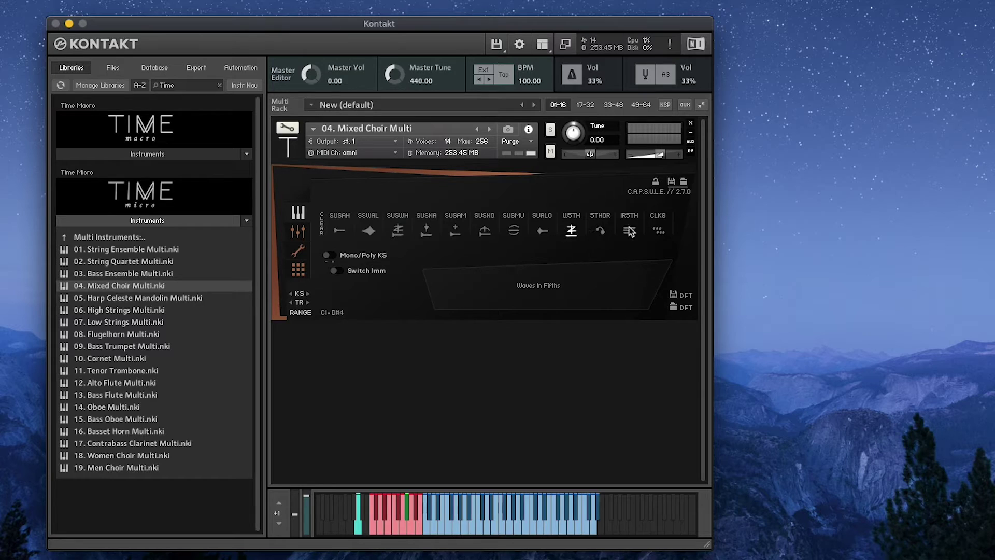
{"action": "left_click", "coordinate": [601, 231]}
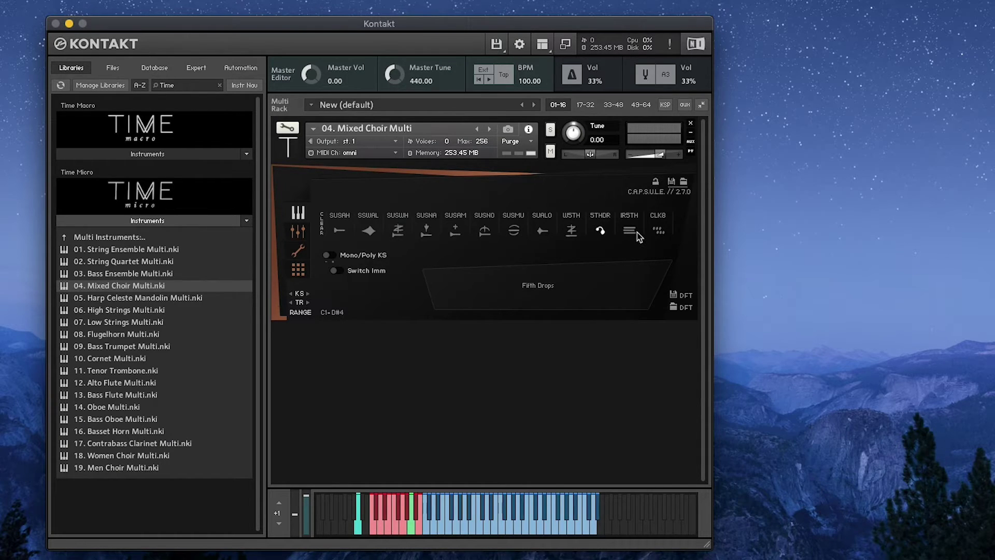
Audition the Mixed Choir's IR5TH articulation and replace the instrument with 05. Harp Celeste Mandolin Multi.
{"action": "left_click", "coordinate": [630, 231]}
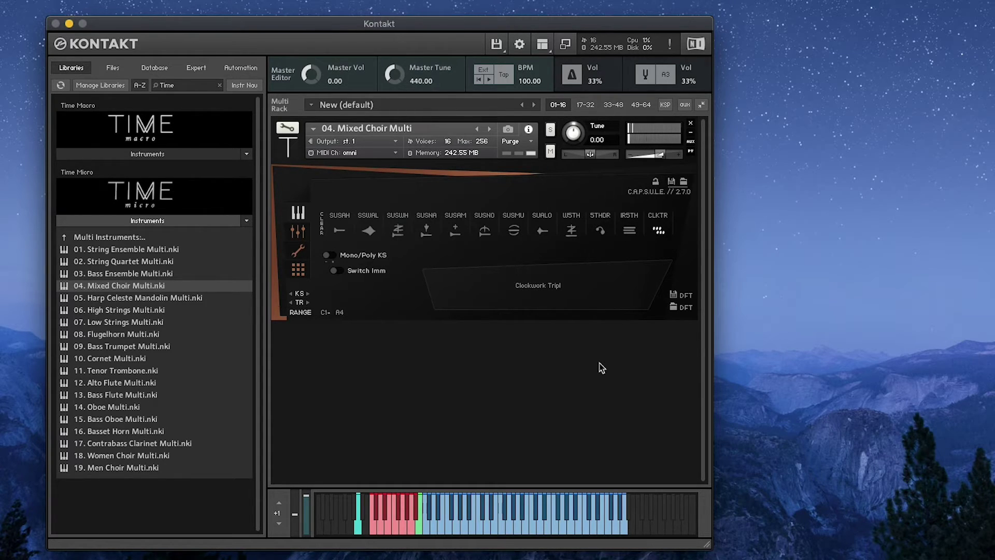
{"action": "left_click", "coordinate": [187, 298]}
{"action": "left_click_drag", "start_coordinate": [168, 302], "coordinate": [381, 291]}
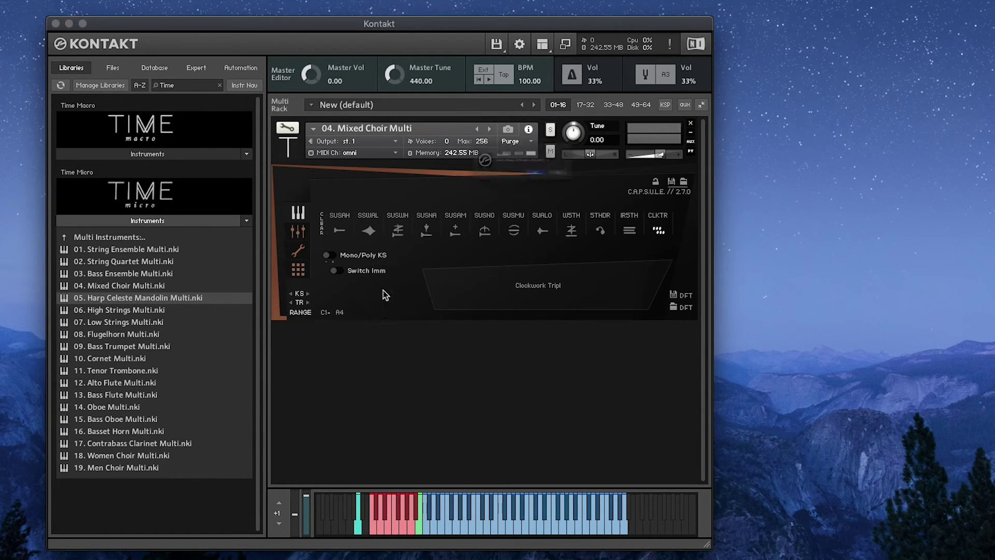
{"action": "left_click", "coordinate": [607, 194]}
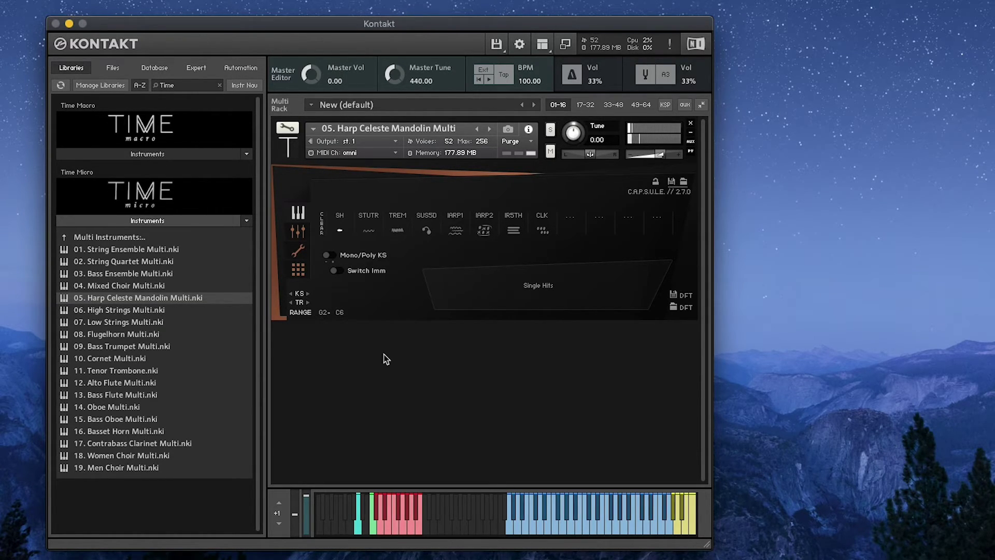
Audition the Harp Celeste Mandolin's Stuttering, Tremolo and Fifth Drops articulations.
{"action": "left_click", "coordinate": [369, 231]}
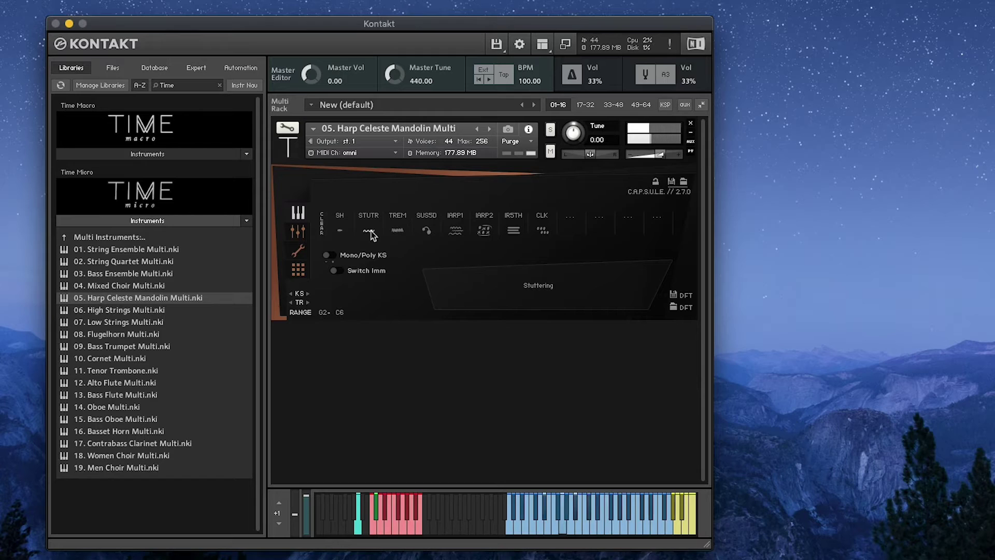
{"action": "left_click", "coordinate": [398, 232]}
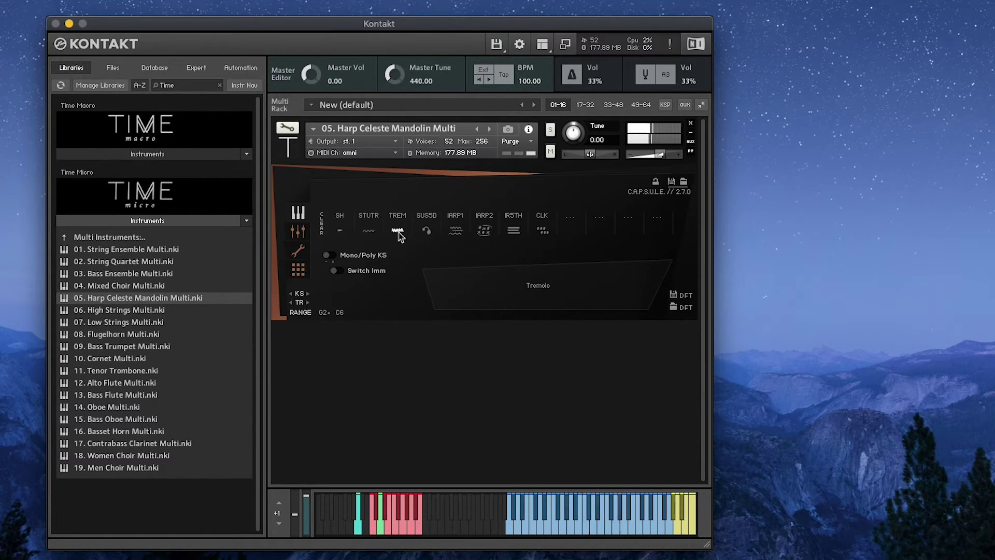
{"action": "left_click", "coordinate": [430, 228]}
{"action": "left_click", "coordinate": [428, 229]}
{"action": "left_click", "coordinate": [430, 229]}
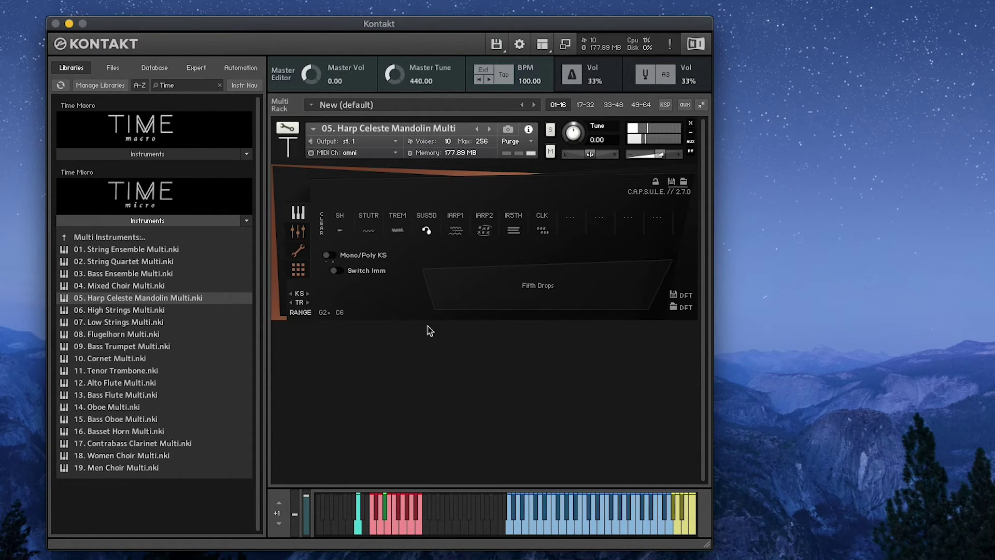
Audition the Harp Celeste Mandolin's Irregular Arps 1, Irregular Arps 2, Irregular Fifths and CLK articulations.
{"action": "left_click", "coordinate": [455, 232]}
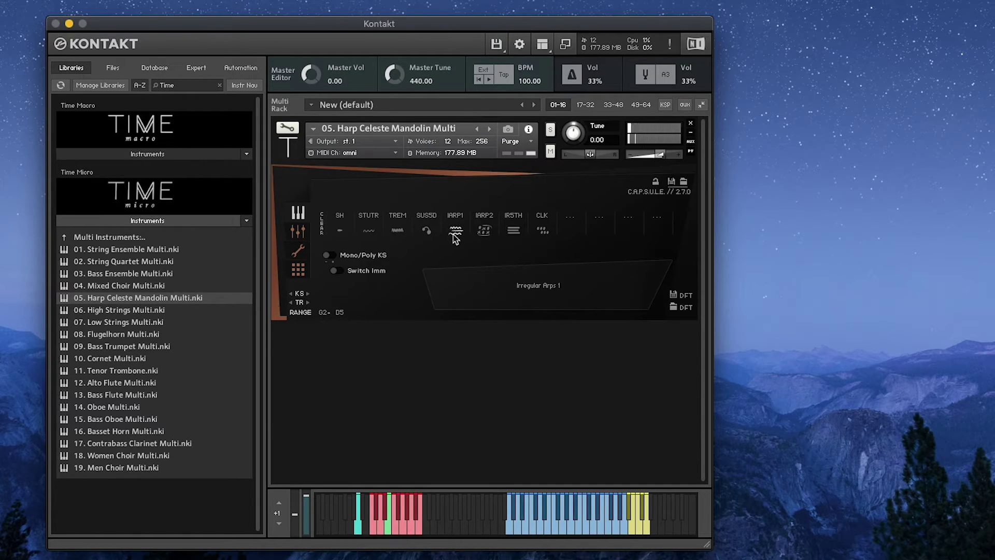
{"action": "left_click", "coordinate": [486, 234]}
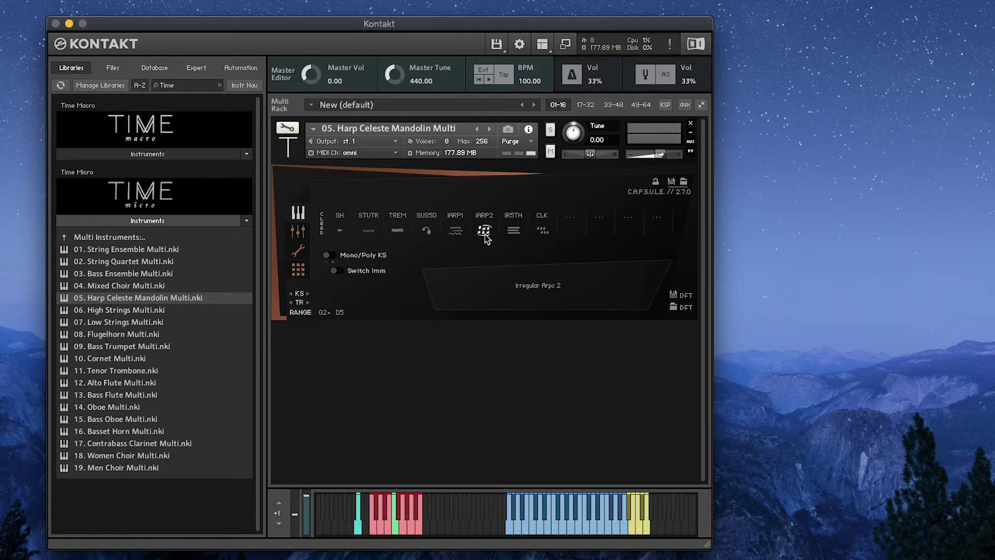
{"action": "left_click", "coordinate": [511, 233]}
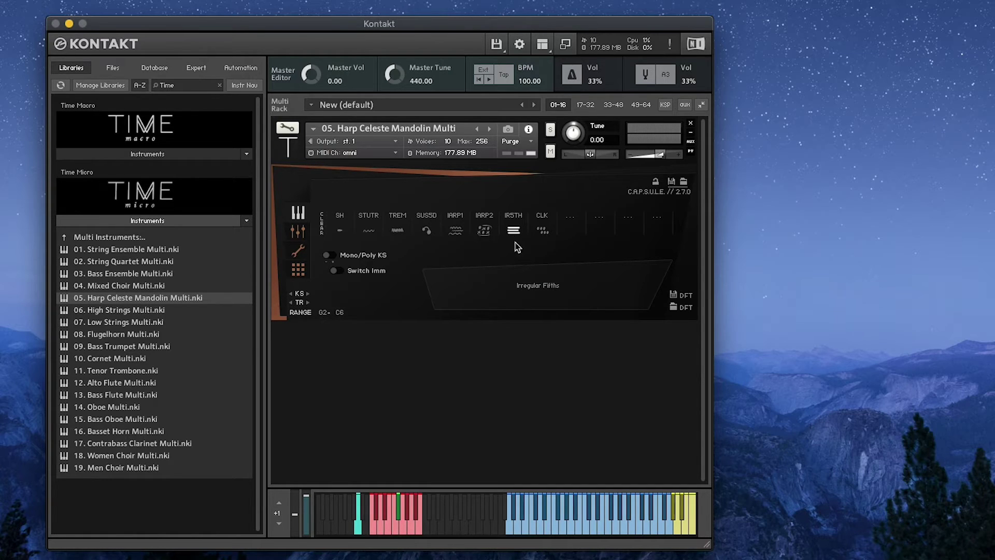
{"action": "left_click", "coordinate": [542, 232]}
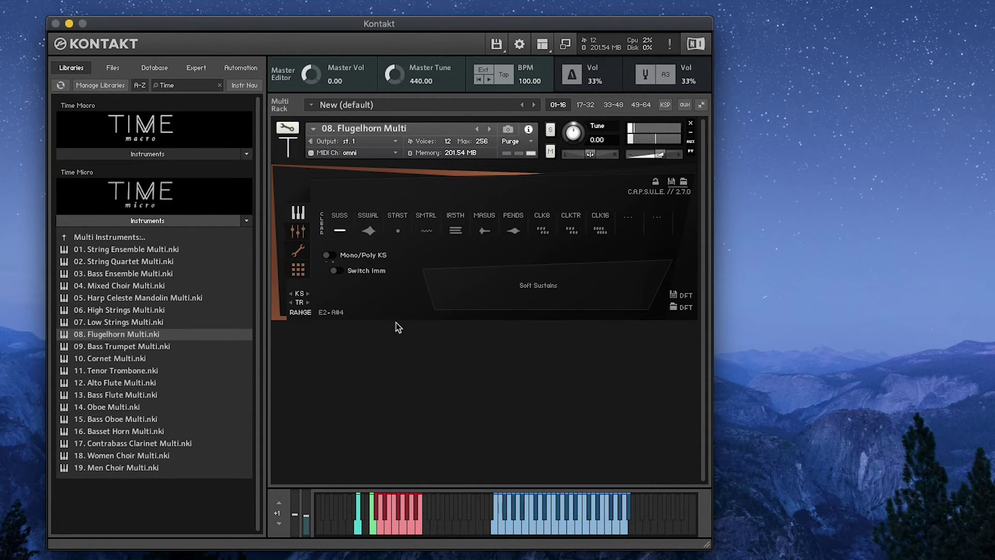
Audition the Flugelhorn's Swells Ad Lib, Stacc Stuttering, Slow Motion Trills and Irregular Fifths articulations.
{"action": "left_click", "coordinate": [369, 232]}
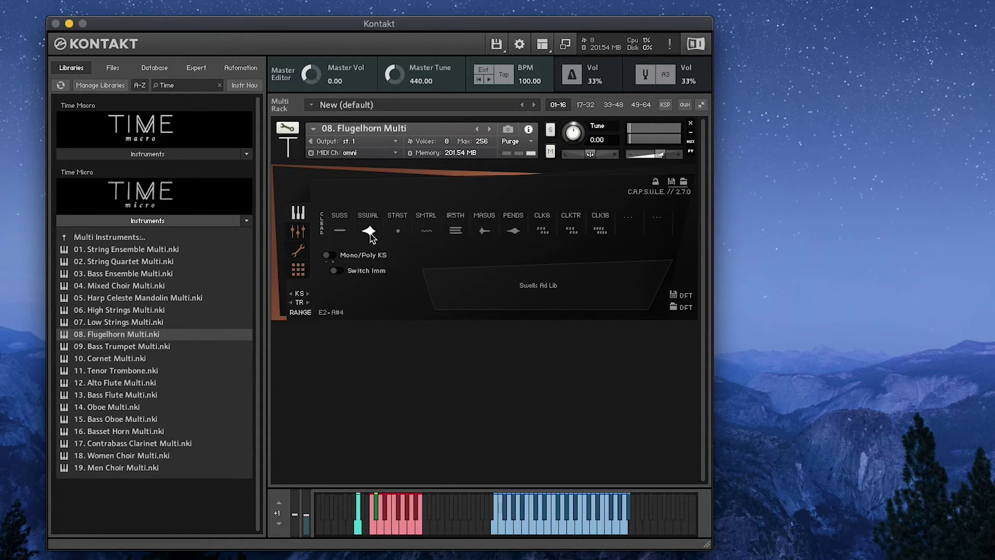
{"action": "left_click", "coordinate": [395, 231]}
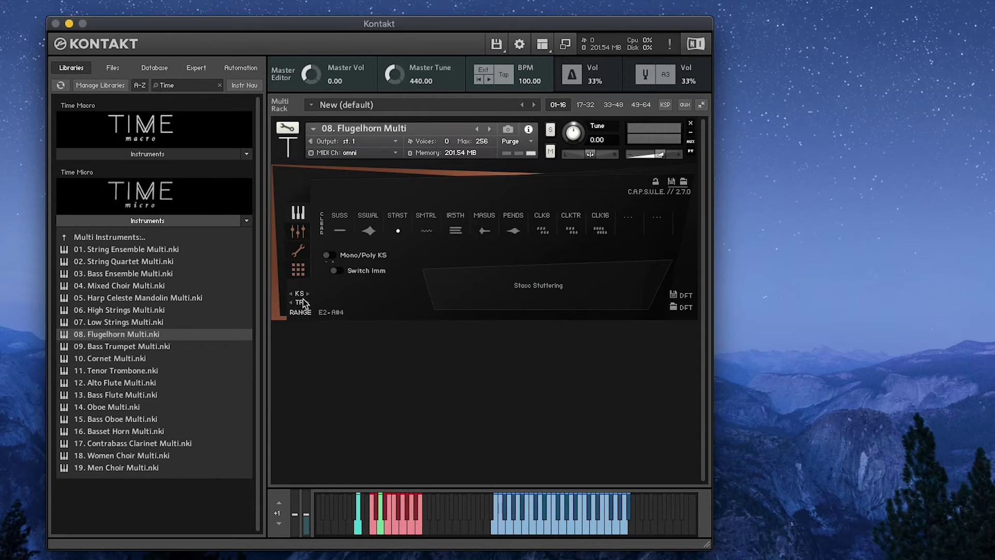
{"action": "left_click", "coordinate": [426, 232]}
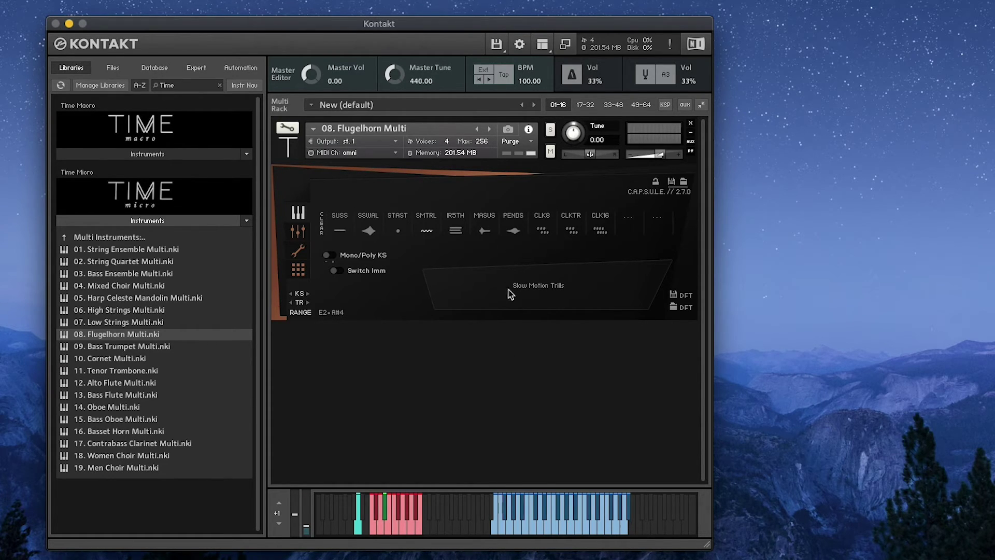
{"action": "left_click", "coordinate": [456, 231]}
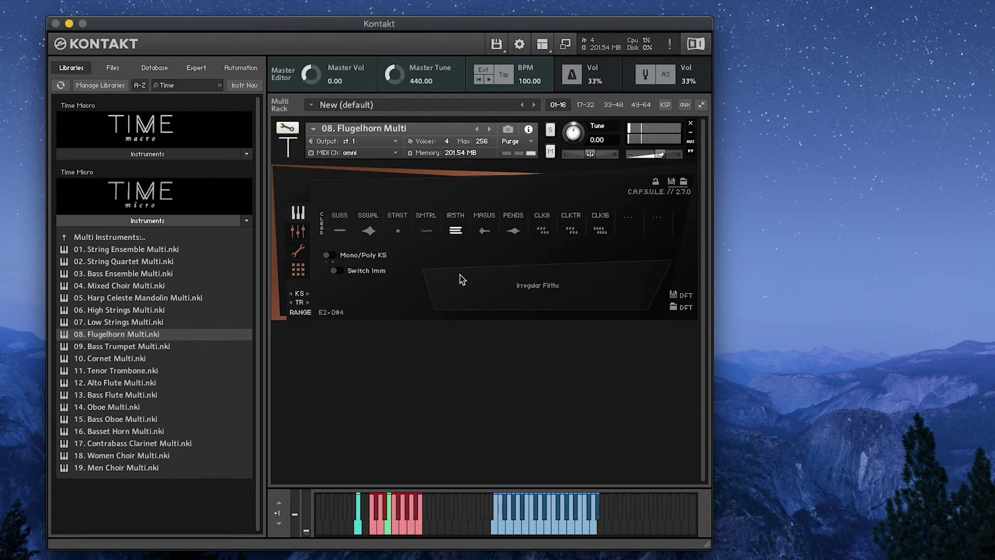
Audition the Flugelhorn's Majestic Sustains, Pendulum Swells, Clockwork 8ths, Clockwork Tripl and Clockwork 16th articulations.
{"action": "left_click", "coordinate": [484, 231]}
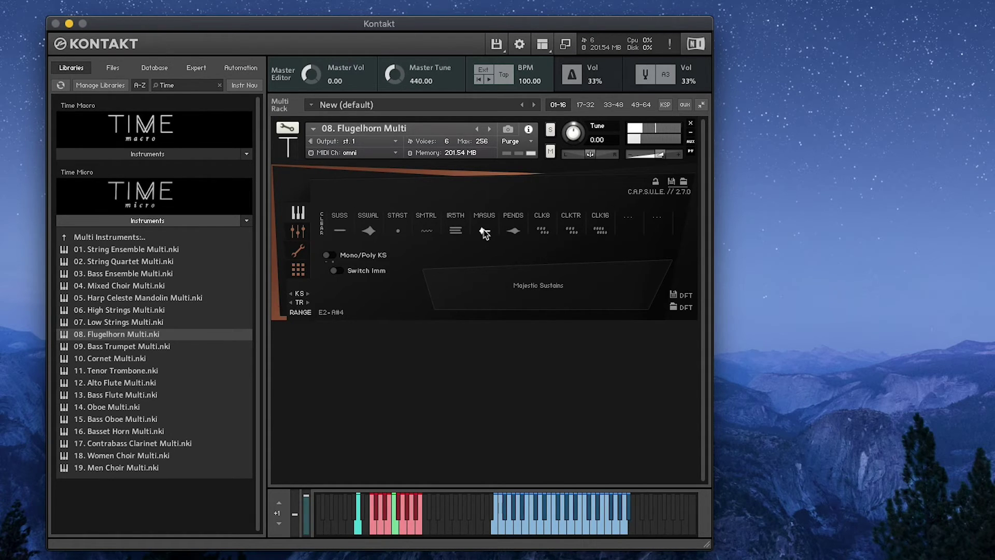
{"action": "left_click", "coordinate": [512, 232]}
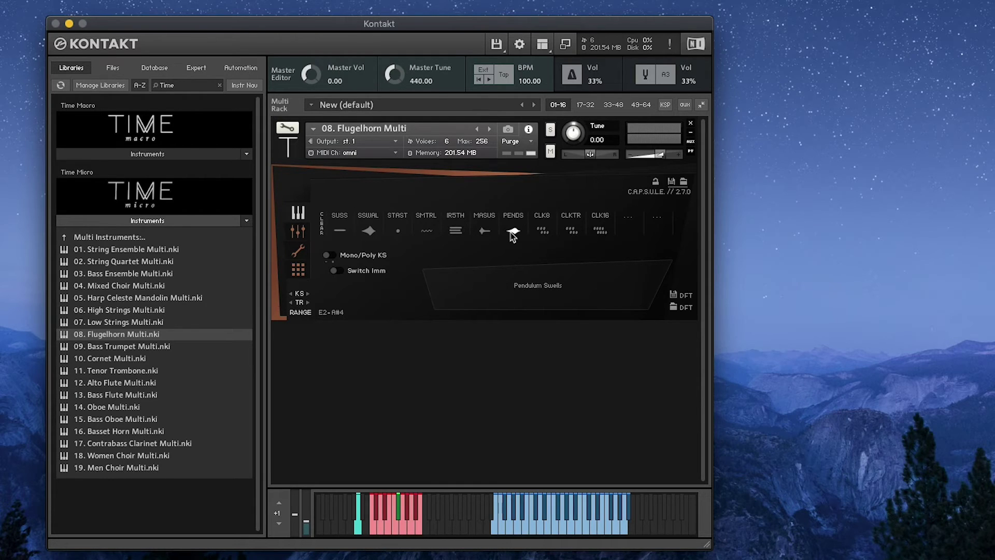
{"action": "left_click", "coordinate": [540, 231]}
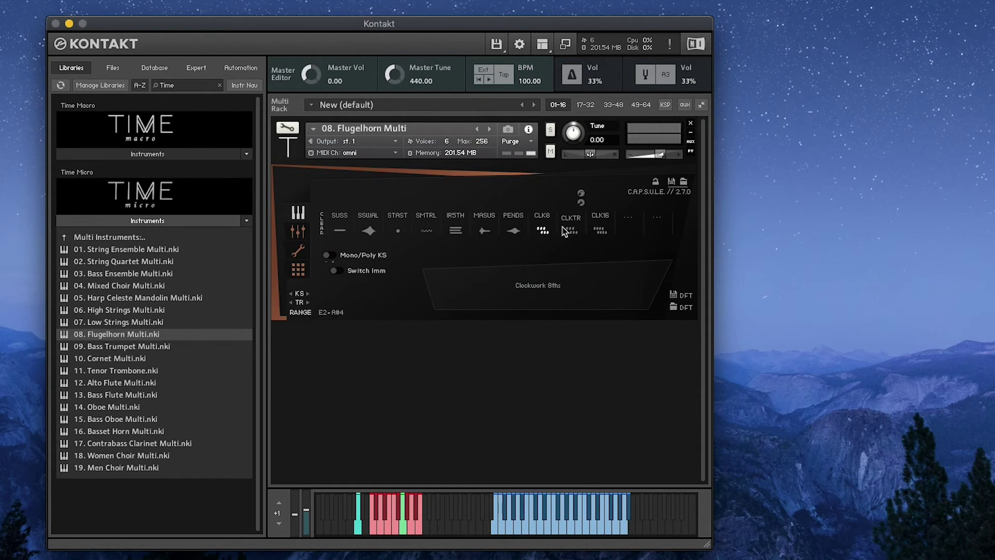
{"action": "left_click", "coordinate": [565, 232]}
{"action": "left_click", "coordinate": [572, 218]}
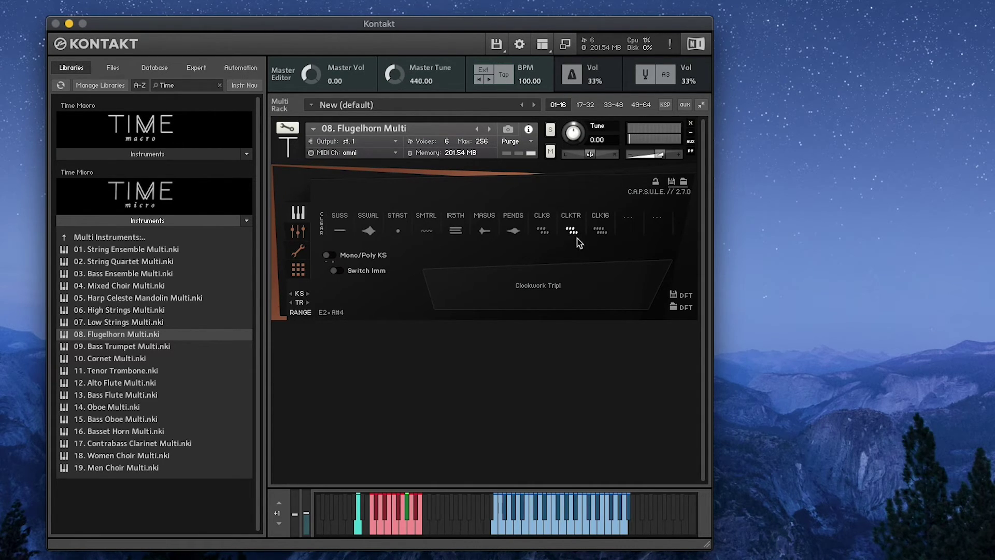
{"action": "left_click", "coordinate": [601, 233]}
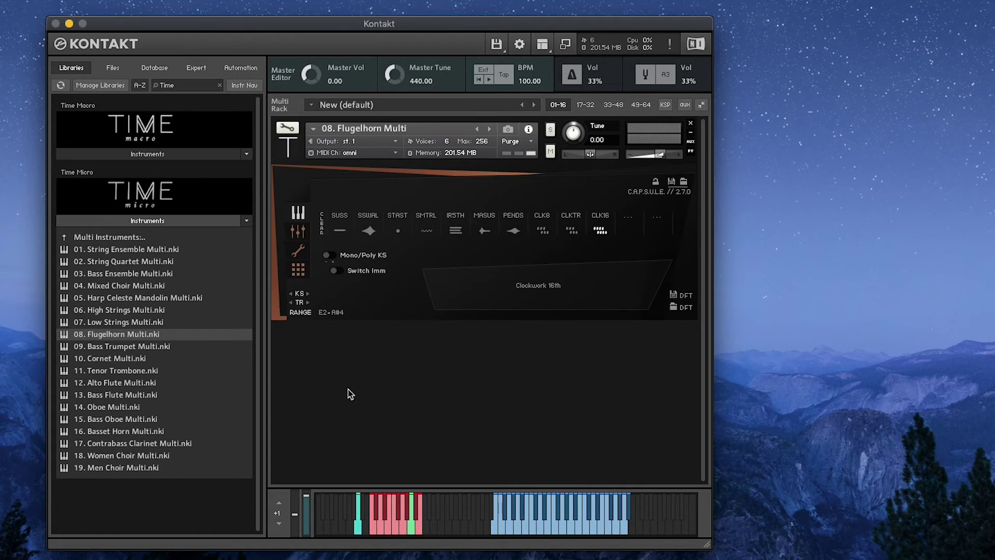
Replace the Flugelhorn with 09. Bass Trumpet Multi and audition its Majestic Sustains and Sustain Soft articulations.
{"action": "left_click_drag", "start_coordinate": [133, 347], "coordinate": [338, 306]}
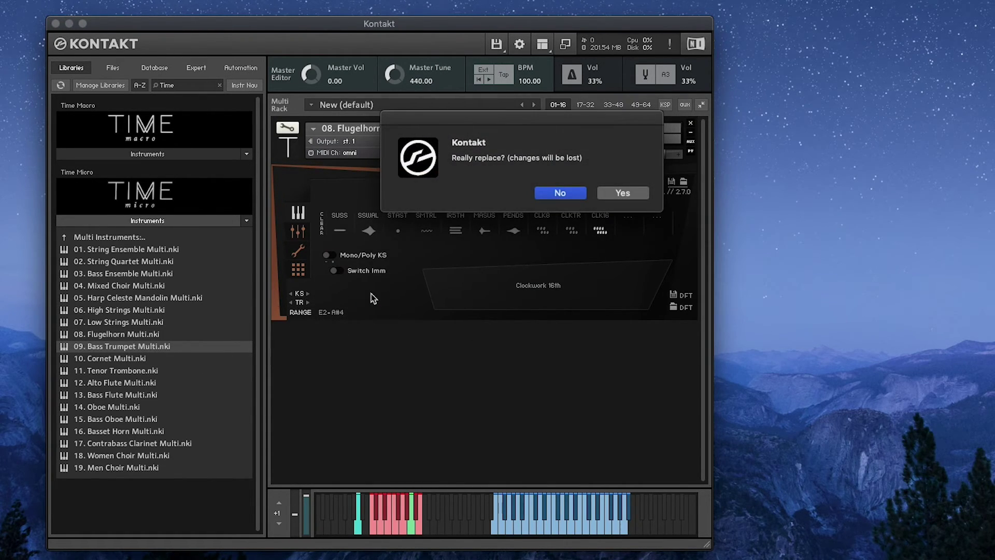
{"action": "left_click", "coordinate": [622, 193]}
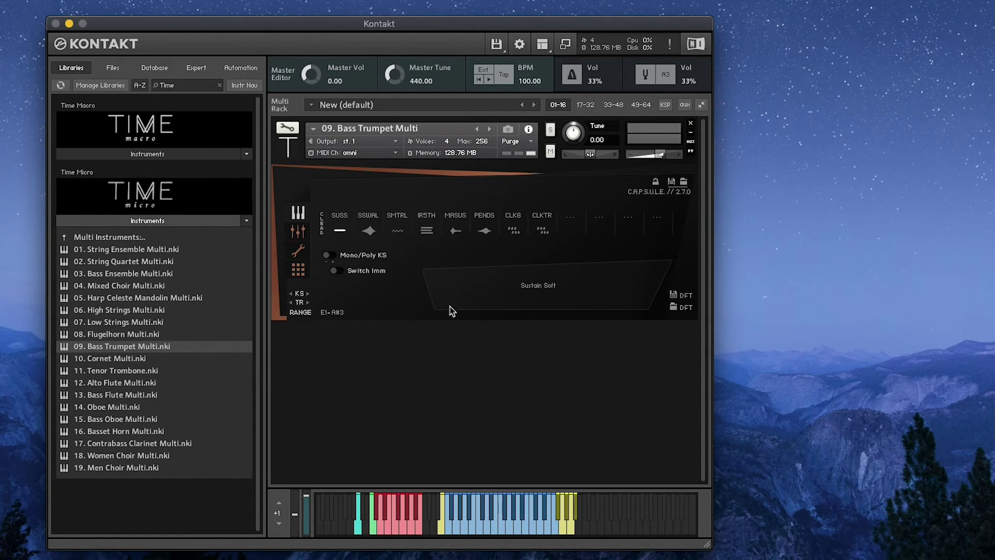
{"action": "left_click", "coordinate": [456, 231]}
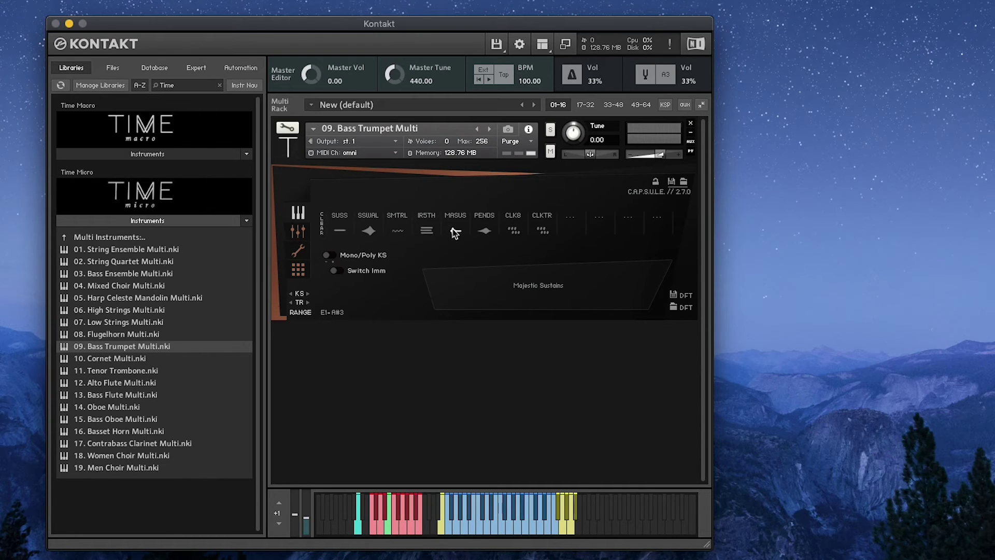
{"action": "left_click", "coordinate": [342, 231]}
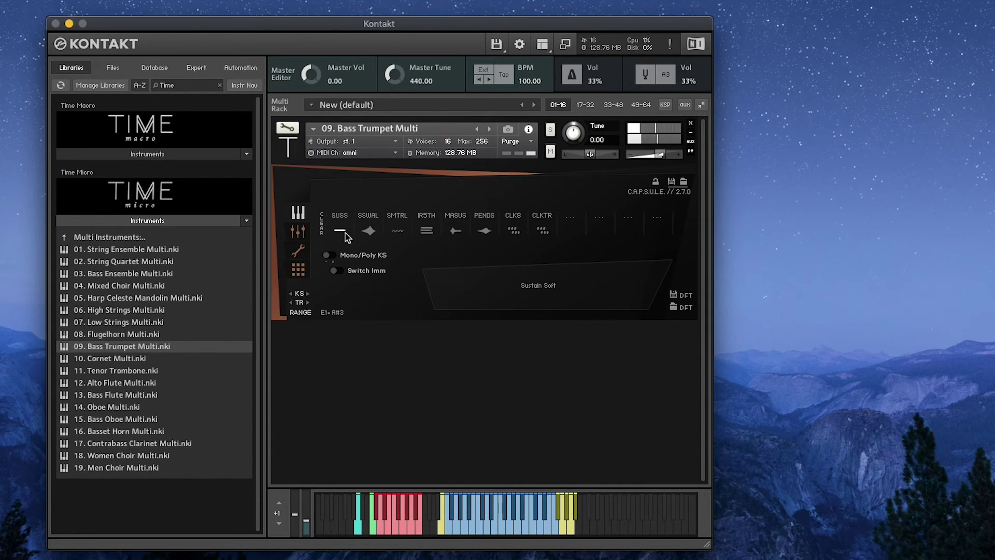
Audition the Bass Trumpet's Swells Ad Lib, Slow Motion Trills, Irregular Fifths, Pendulum Swells, Clockwork 8ths and Clockwork Tripl articulations.
{"action": "left_click", "coordinate": [369, 234]}
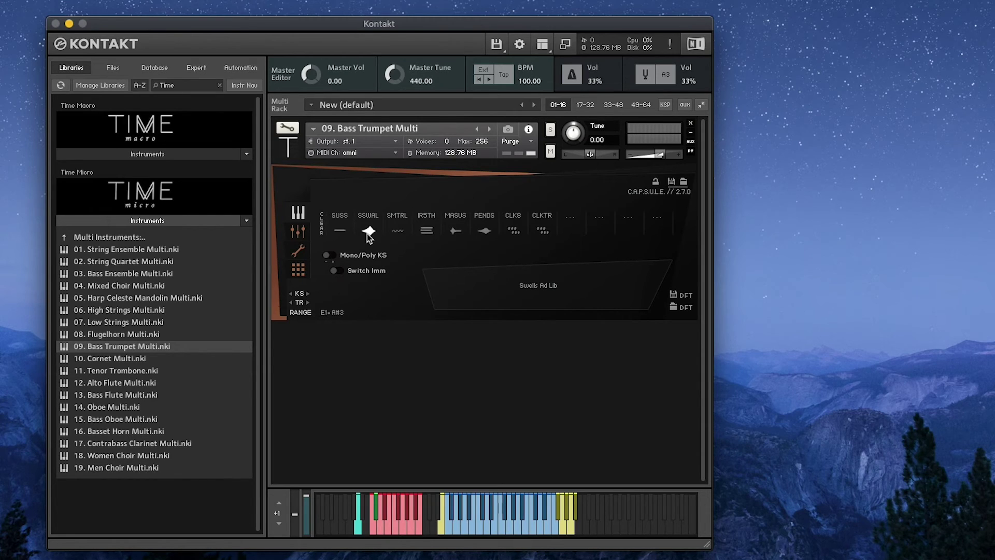
{"action": "left_click", "coordinate": [402, 233]}
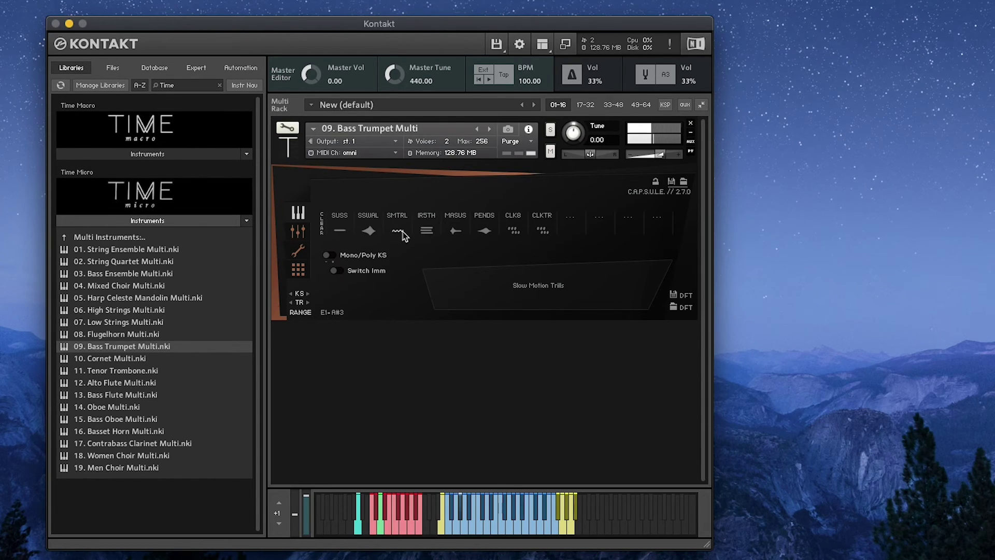
{"action": "left_click", "coordinate": [427, 231]}
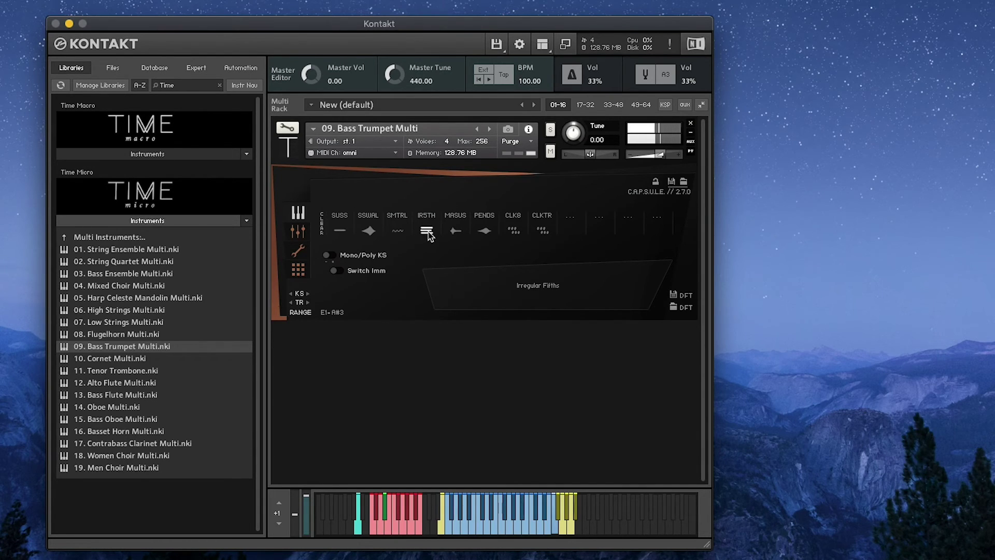
{"action": "left_click", "coordinate": [484, 231]}
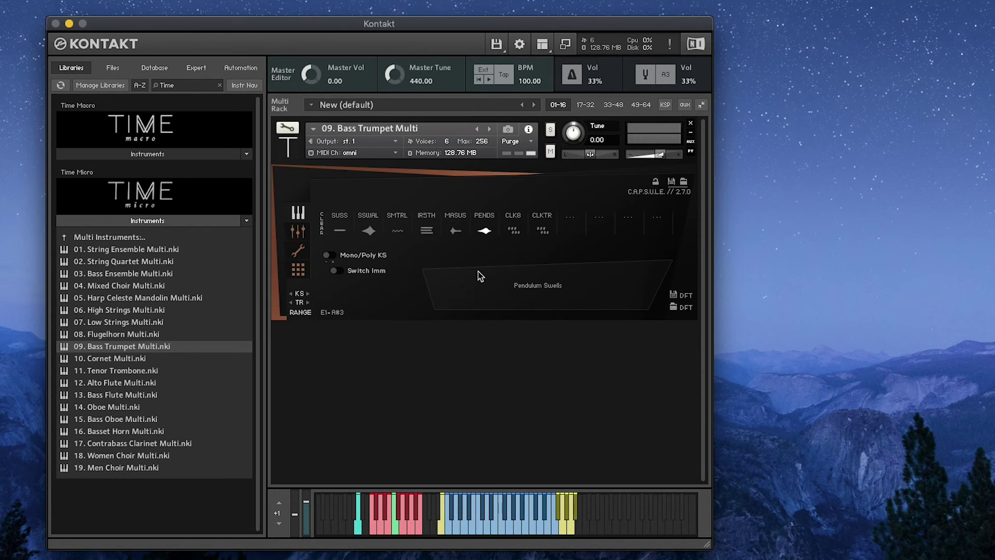
{"action": "left_click", "coordinate": [515, 234]}
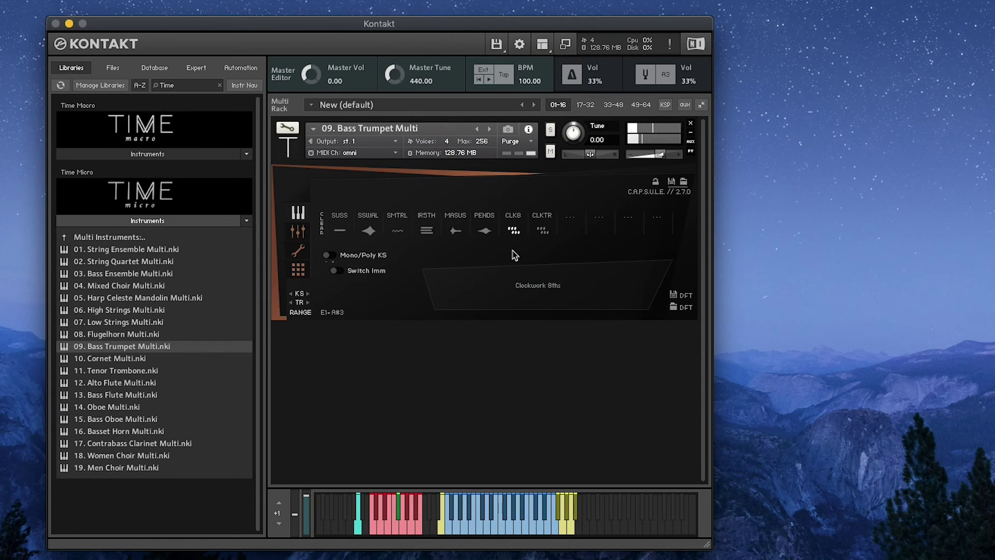
{"action": "left_click", "coordinate": [541, 231]}
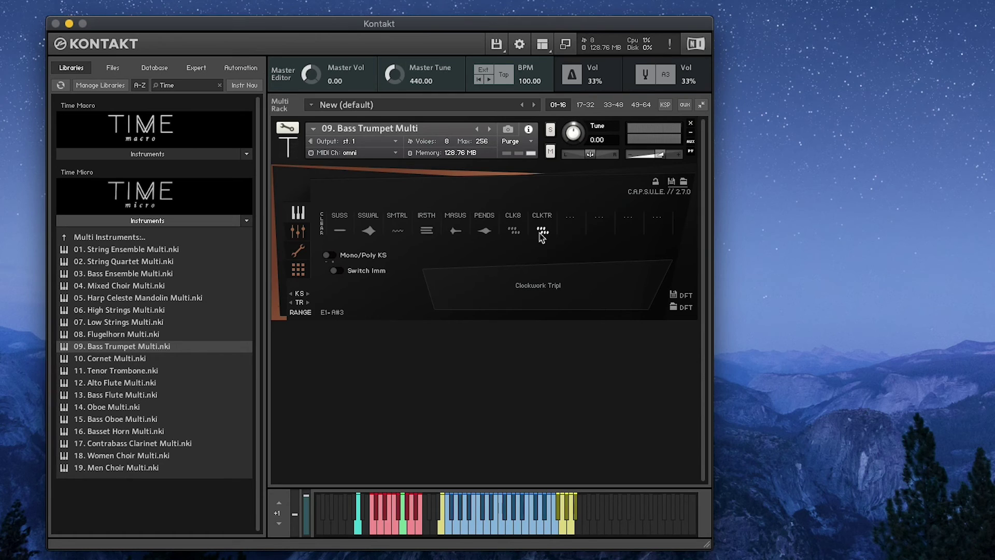
Replace the Bass Trumpet with 10. Cornet Multi, accepting the loss of changes.
{"action": "left_click", "coordinate": [126, 360]}
{"action": "left_click_drag", "start_coordinate": [126, 360], "coordinate": [356, 297]}
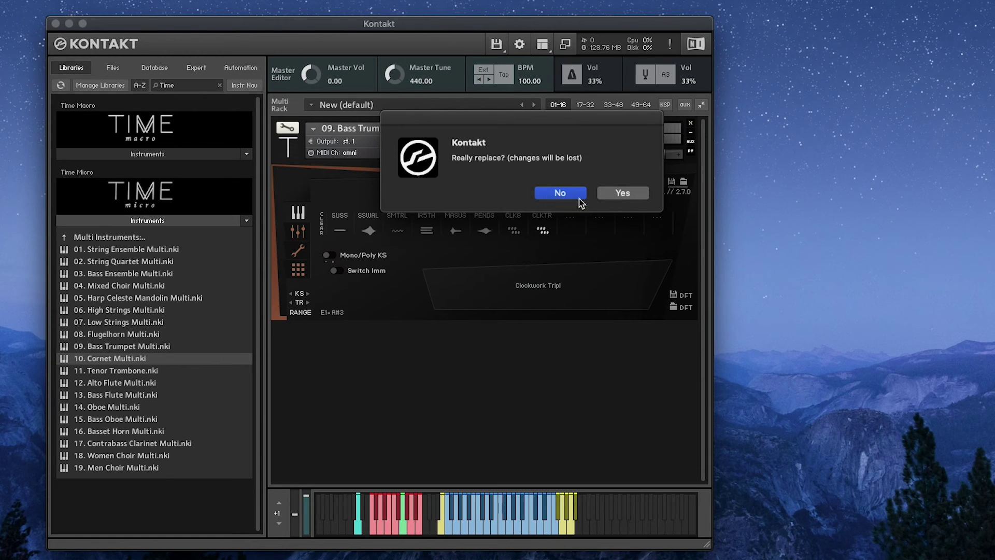
{"action": "left_click", "coordinate": [623, 194]}
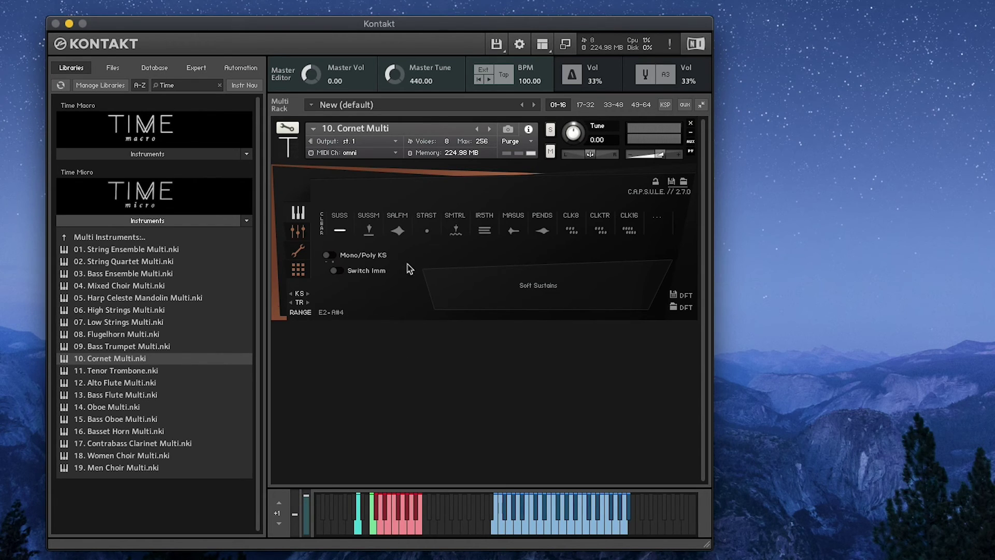
Compare the Cornet's Swells Ad Lib Flutt, Majestic Sustains and Soft Sustains M articulations, ending on Swells Ad Lib Flutt.
{"action": "left_click", "coordinate": [398, 232]}
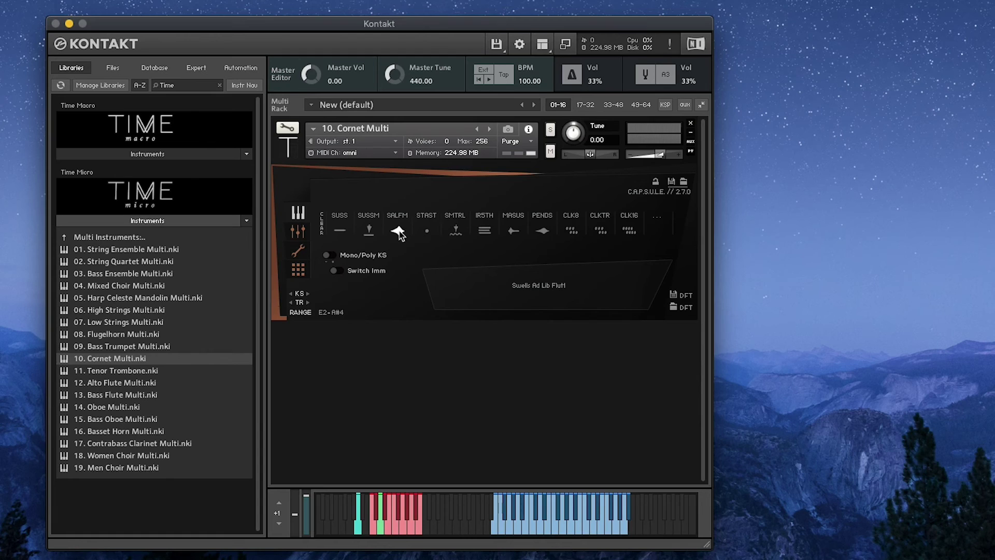
{"action": "left_click", "coordinate": [513, 232]}
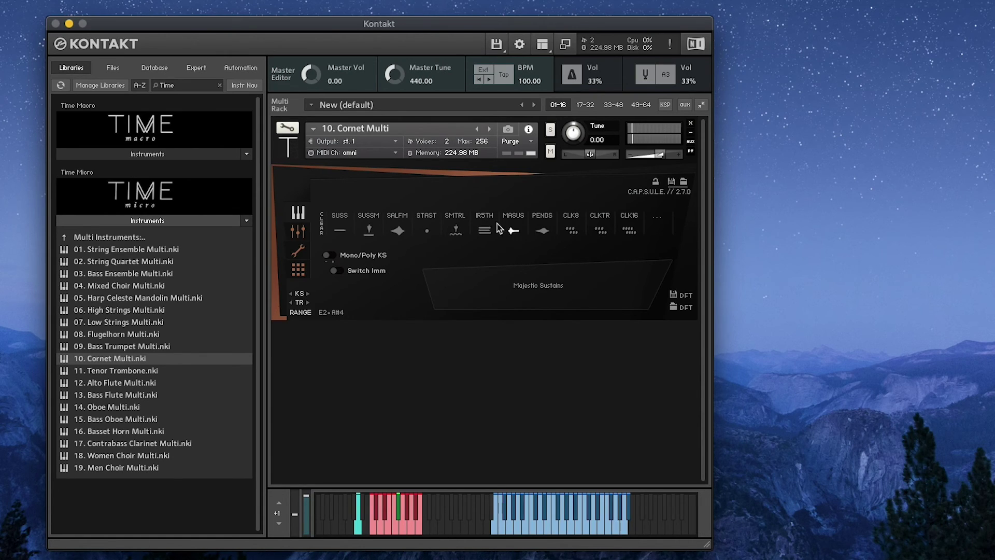
{"action": "left_click", "coordinate": [370, 232]}
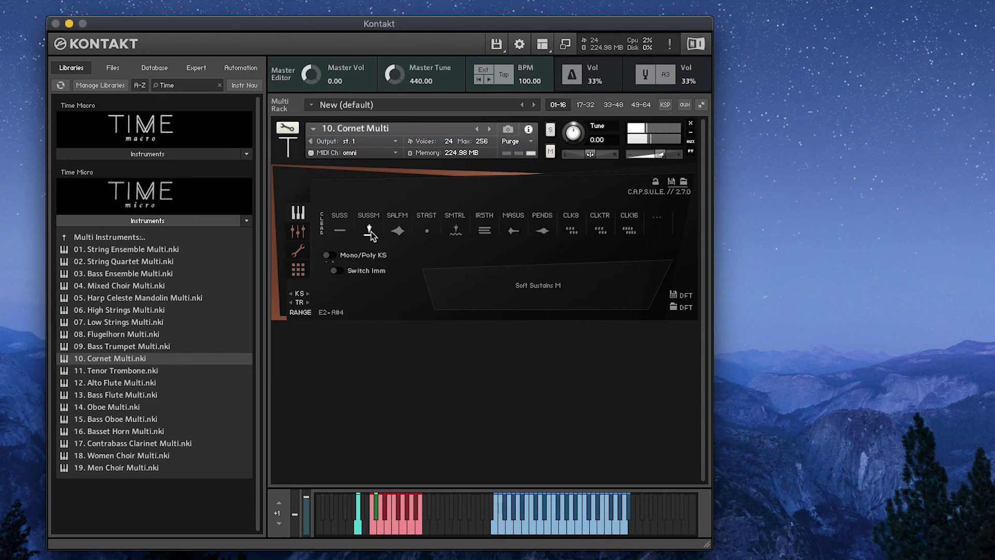
{"action": "left_click", "coordinate": [397, 231]}
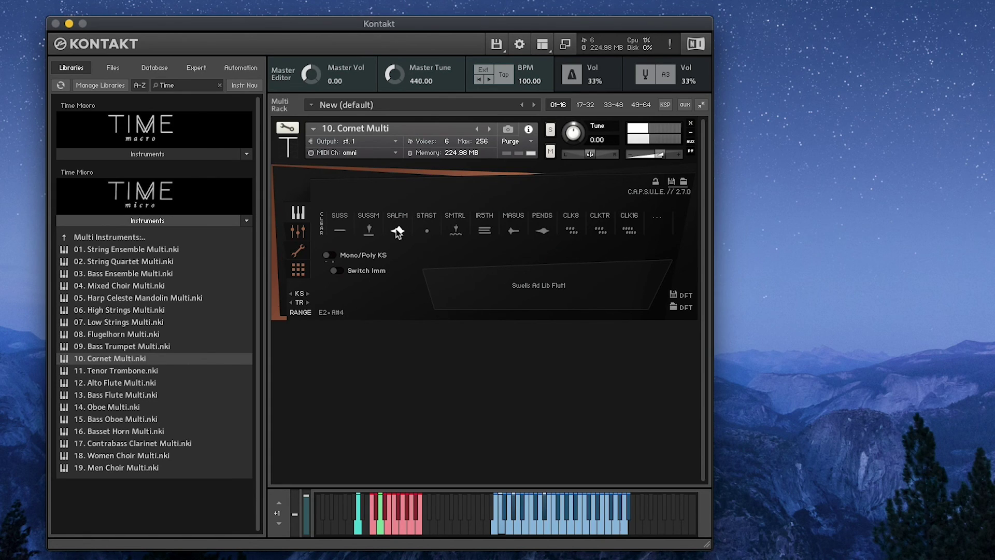
Audition the Cornet's Staccato Stutt, Slow Motion Trills, Irregular Fifth M and Pend Swells M articulations.
{"action": "left_click", "coordinate": [427, 231]}
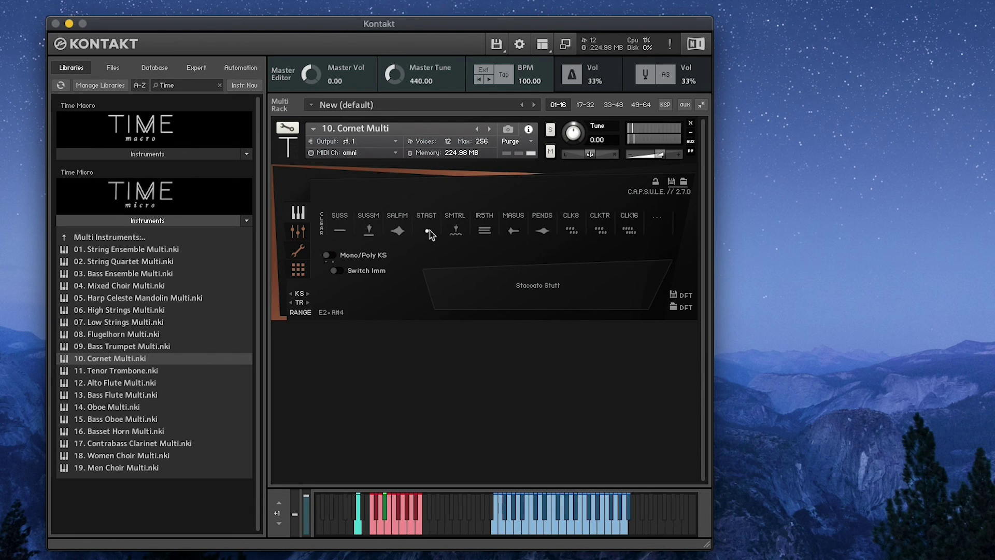
{"action": "left_click", "coordinate": [455, 230]}
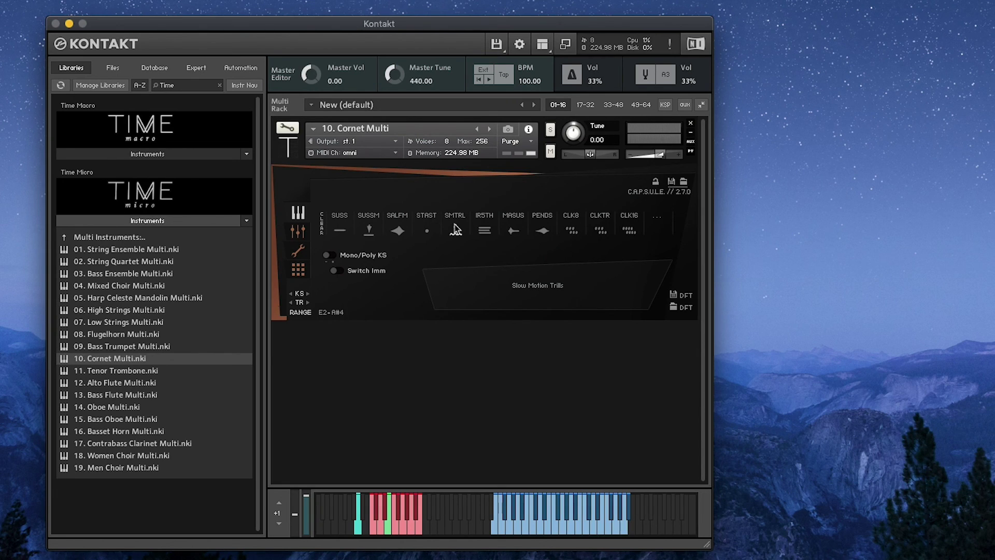
{"action": "left_click", "coordinate": [484, 231]}
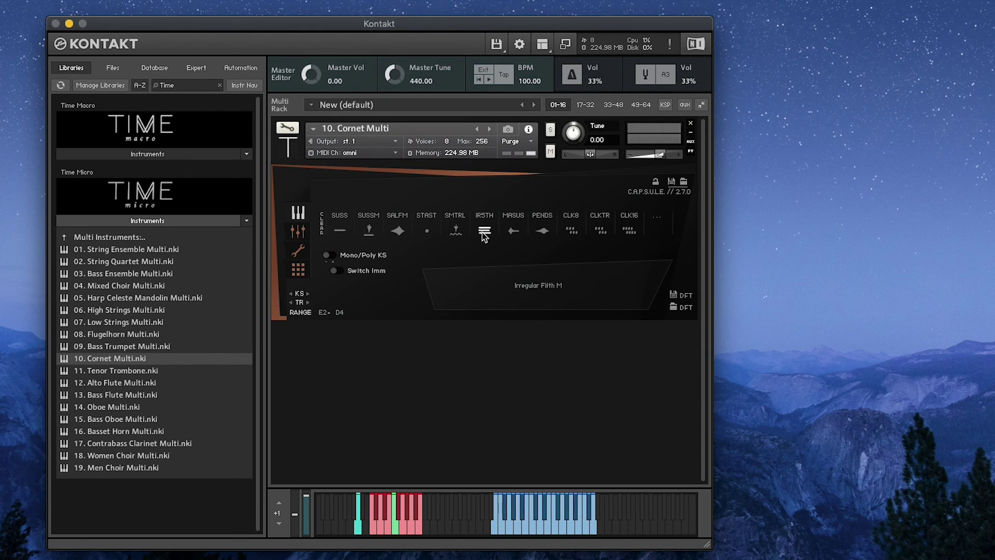
{"action": "left_click", "coordinate": [543, 234]}
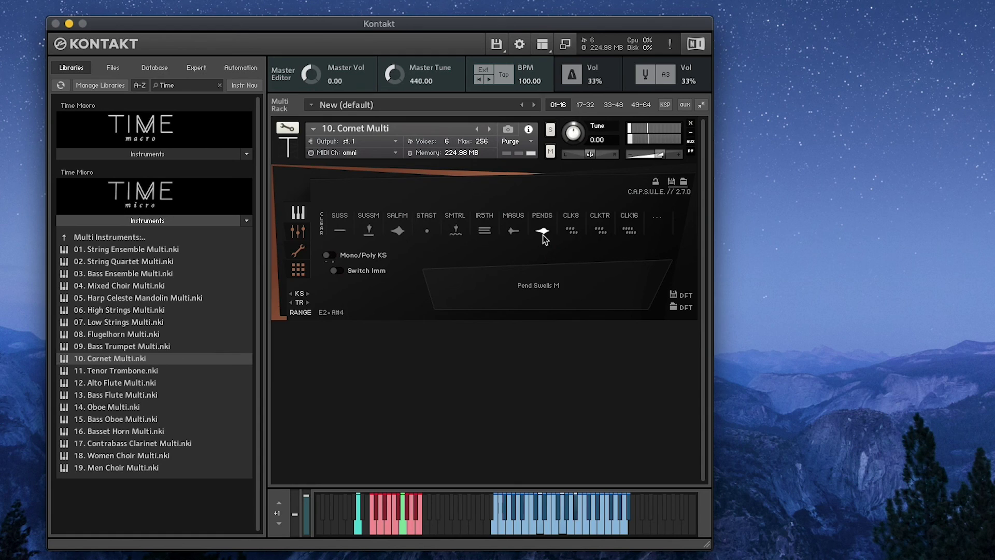
Audition the Cornet's clockwork articulations in order: Clockwork 8th, Clockwork Tripl and Clockwork 16ths.
{"action": "left_click", "coordinate": [571, 231]}
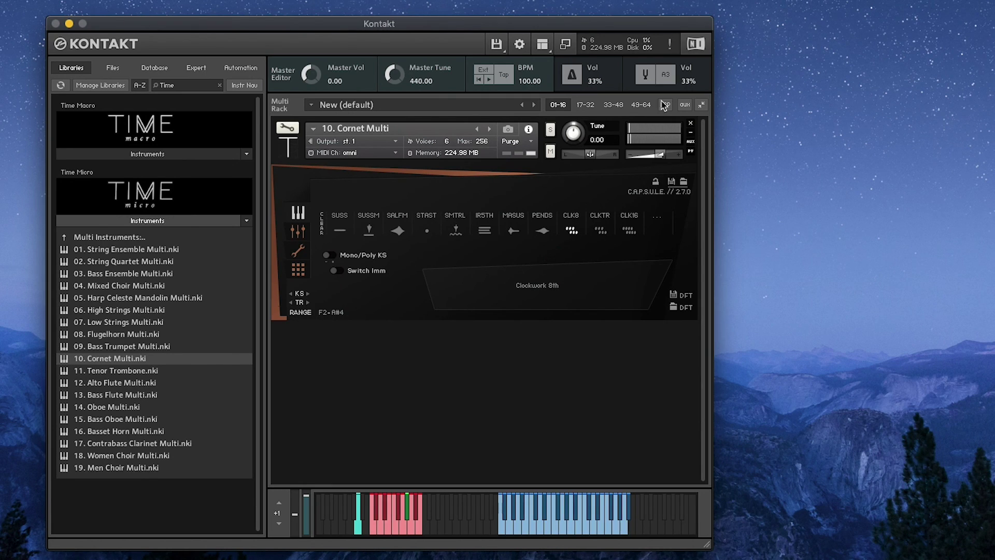
{"action": "left_click", "coordinate": [600, 232]}
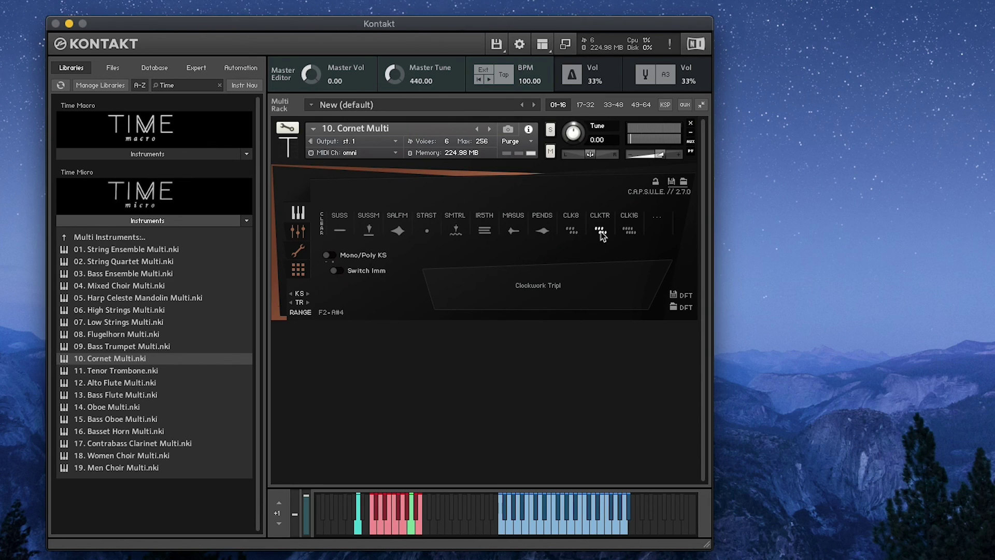
{"action": "left_click", "coordinate": [628, 230]}
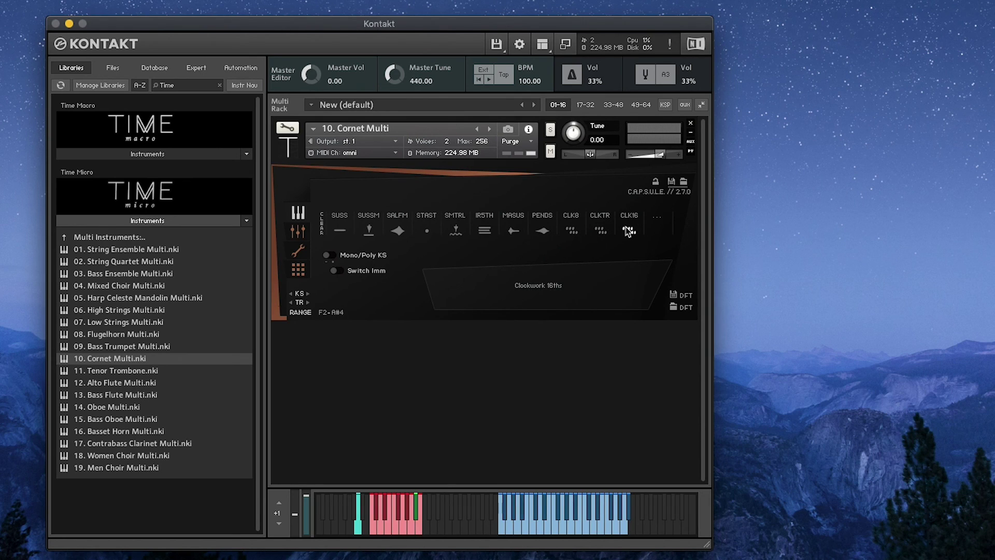